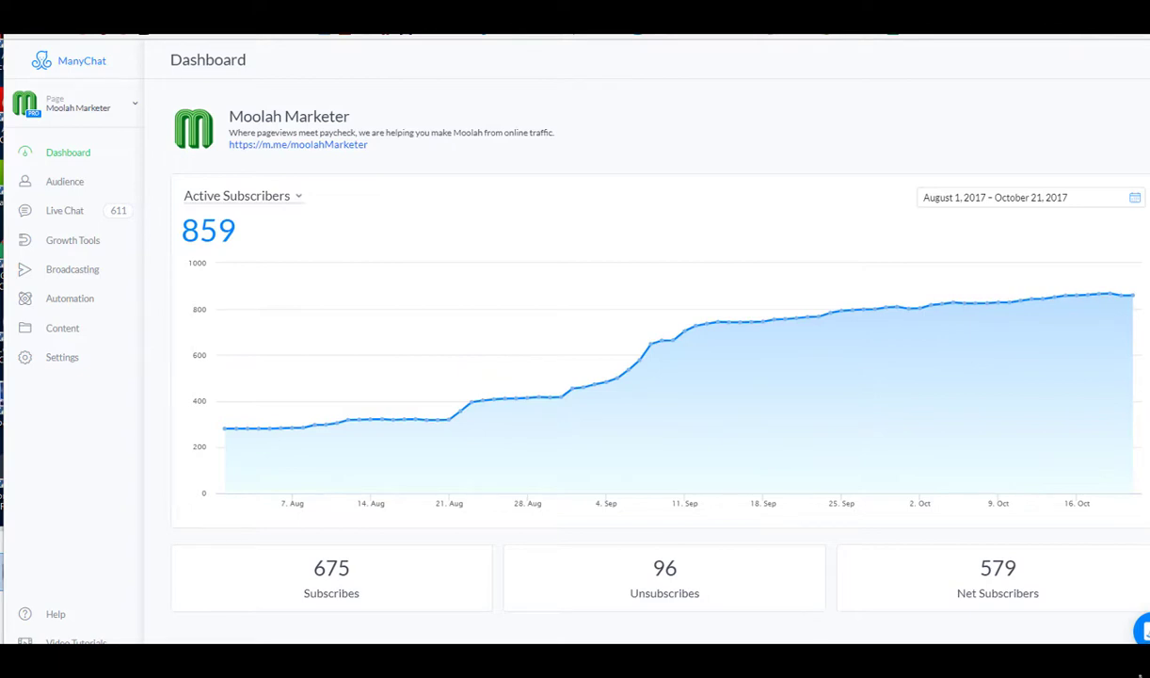
- Create a sequence named 'ManyCHat Promotion Series' under Automation > Sequences
{"action": "left_click", "coordinate": [66, 301]}
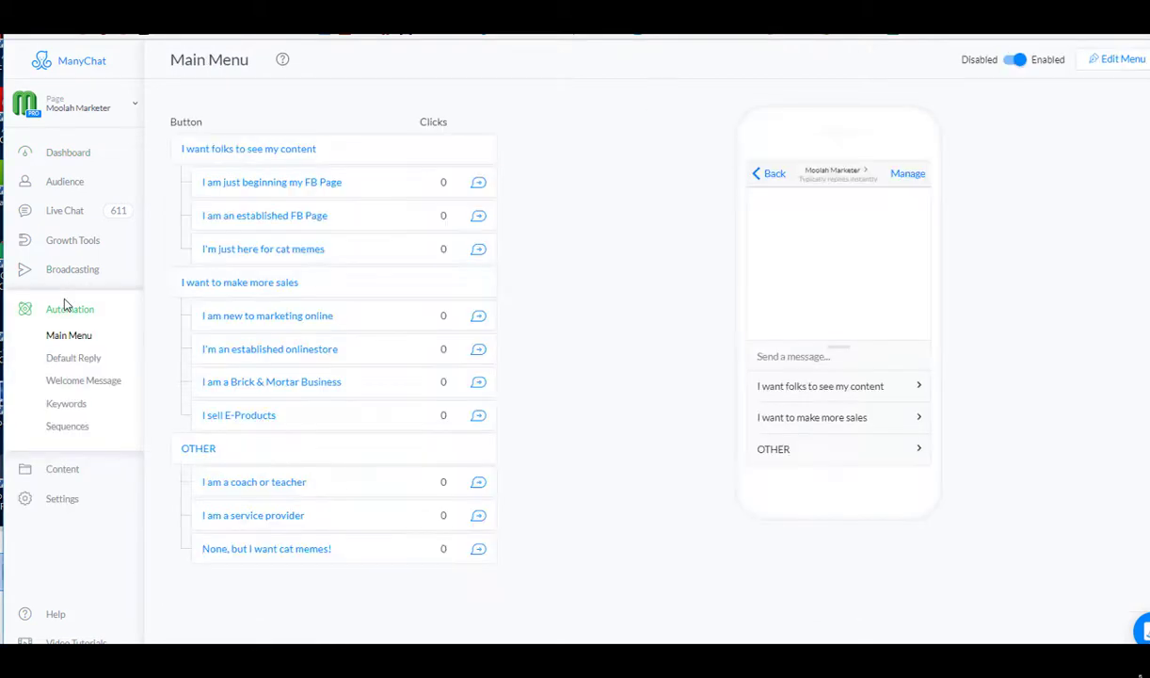
{"action": "left_click", "coordinate": [76, 429]}
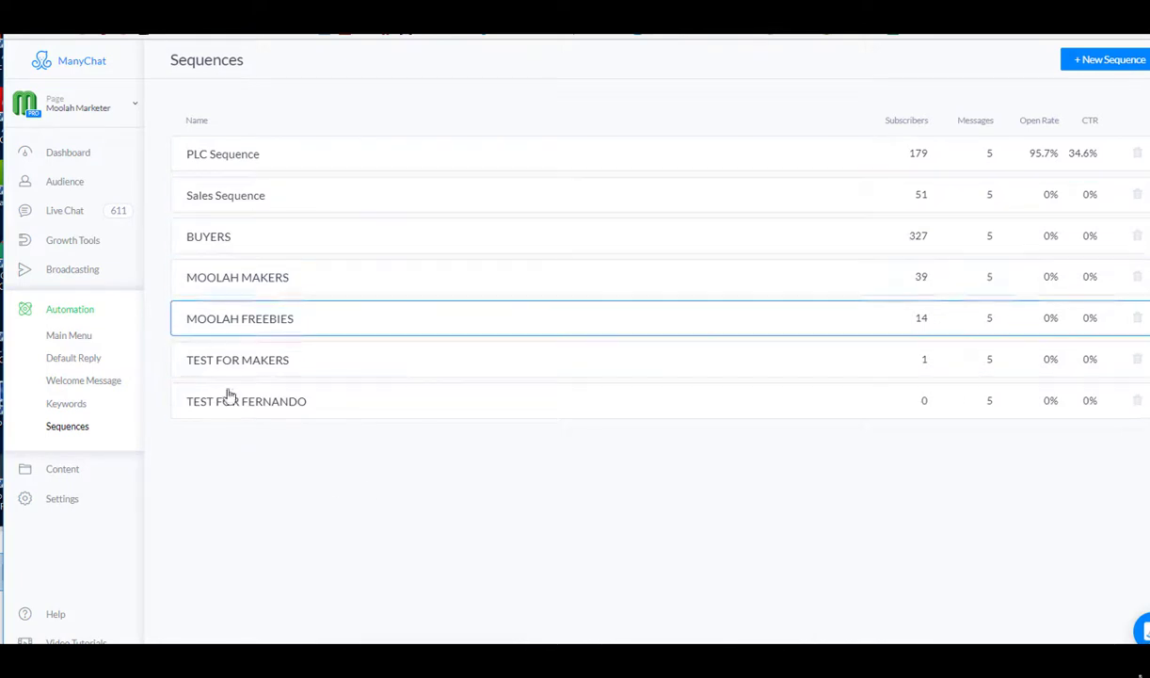
{"action": "left_click", "coordinate": [1078, 62]}
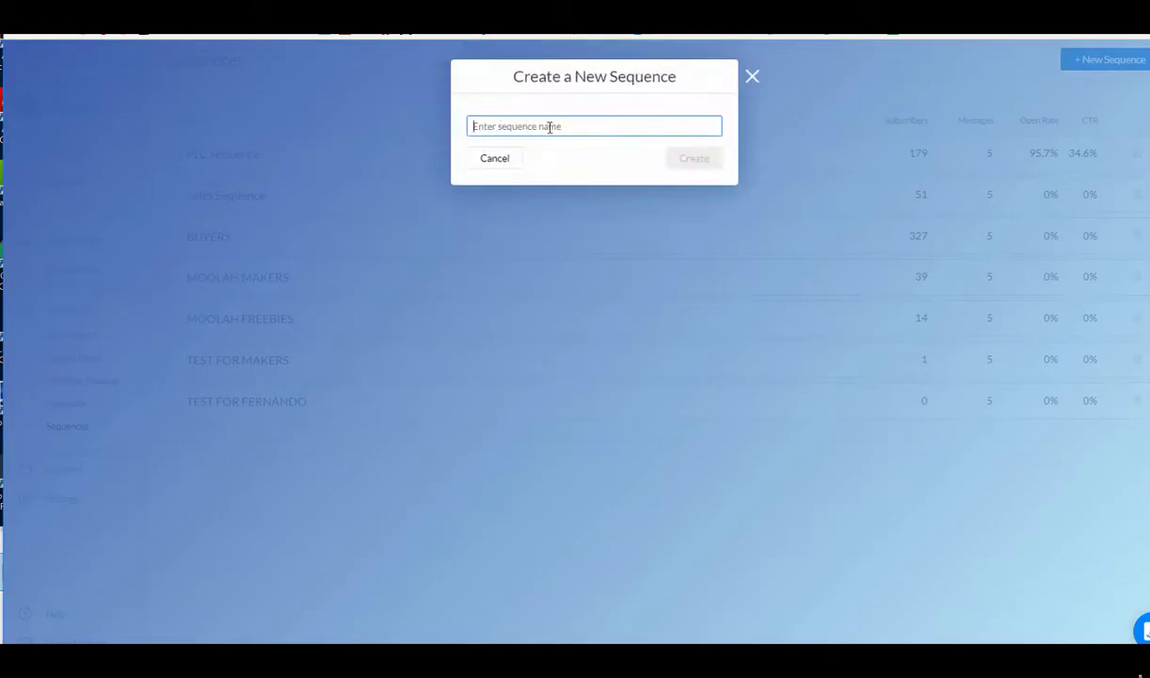
{"action": "type", "text": "Many"}
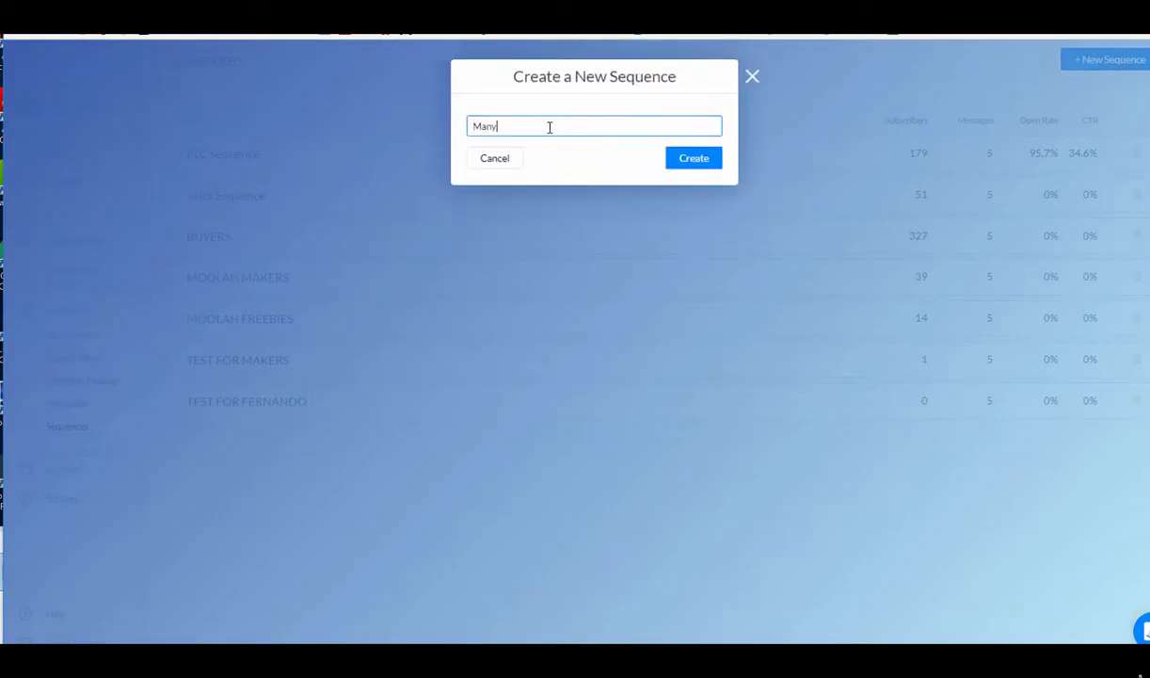
{"action": "type", "text": "CHat Promotion Series"}
{"action": "left_click", "coordinate": [692, 166]}
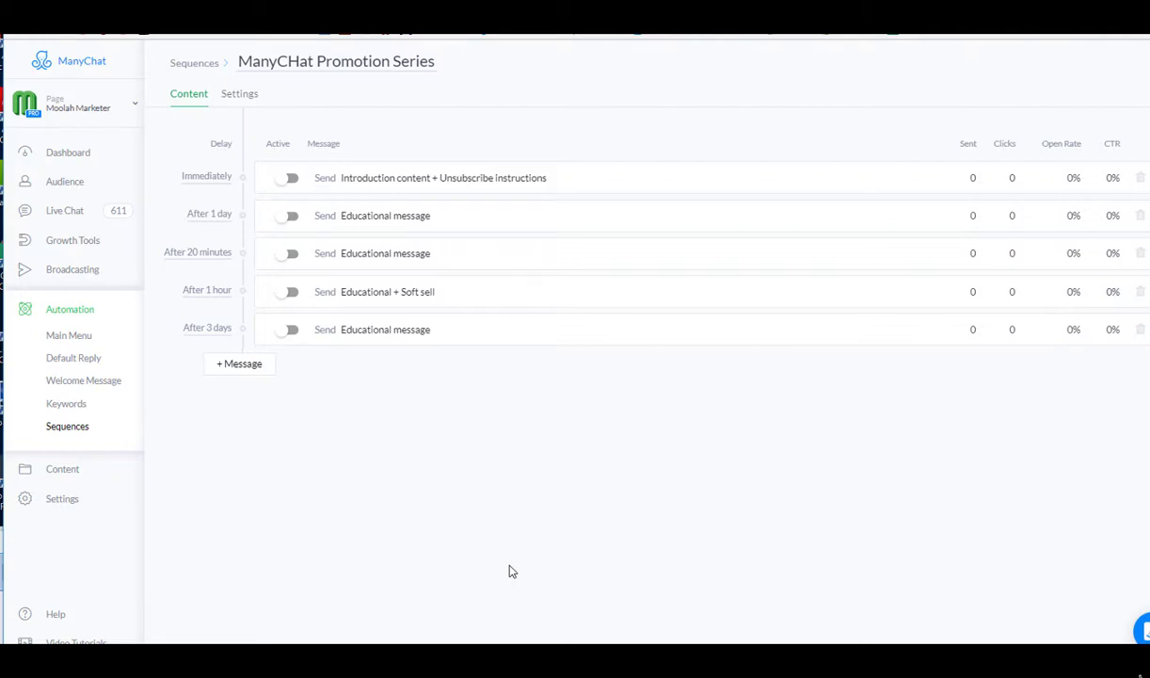
- Create a new Facebook Comments growth tool from the Growth Tools list
{"action": "left_click", "coordinate": [60, 241]}
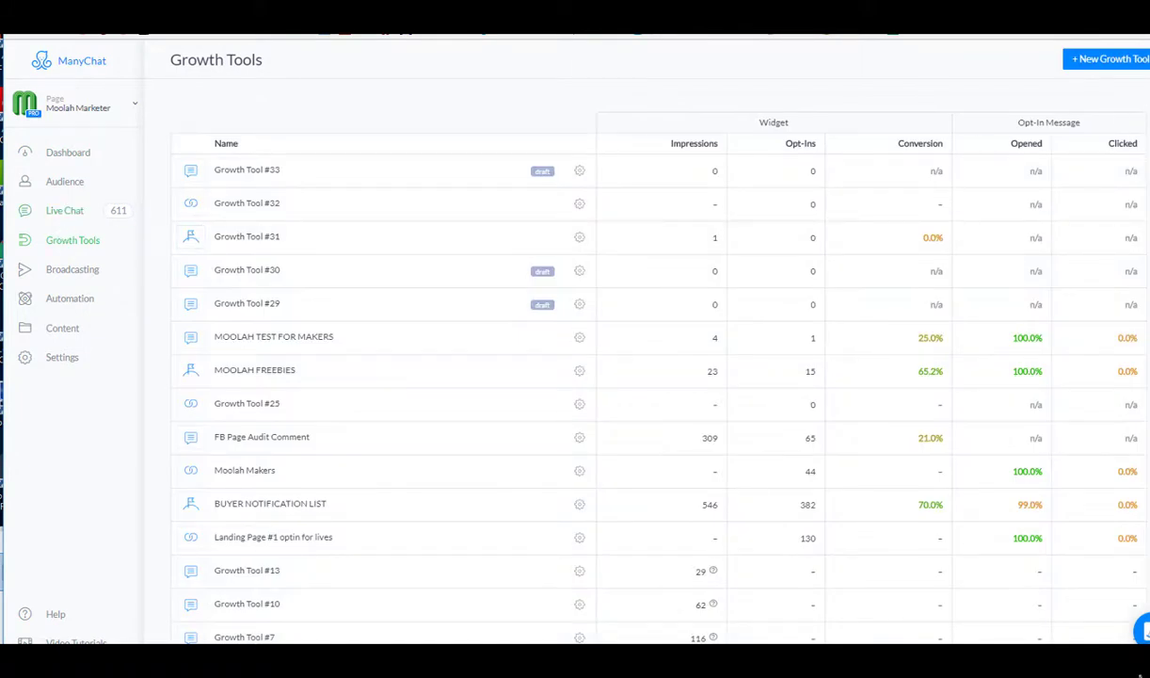
{"action": "left_click", "coordinate": [1120, 69]}
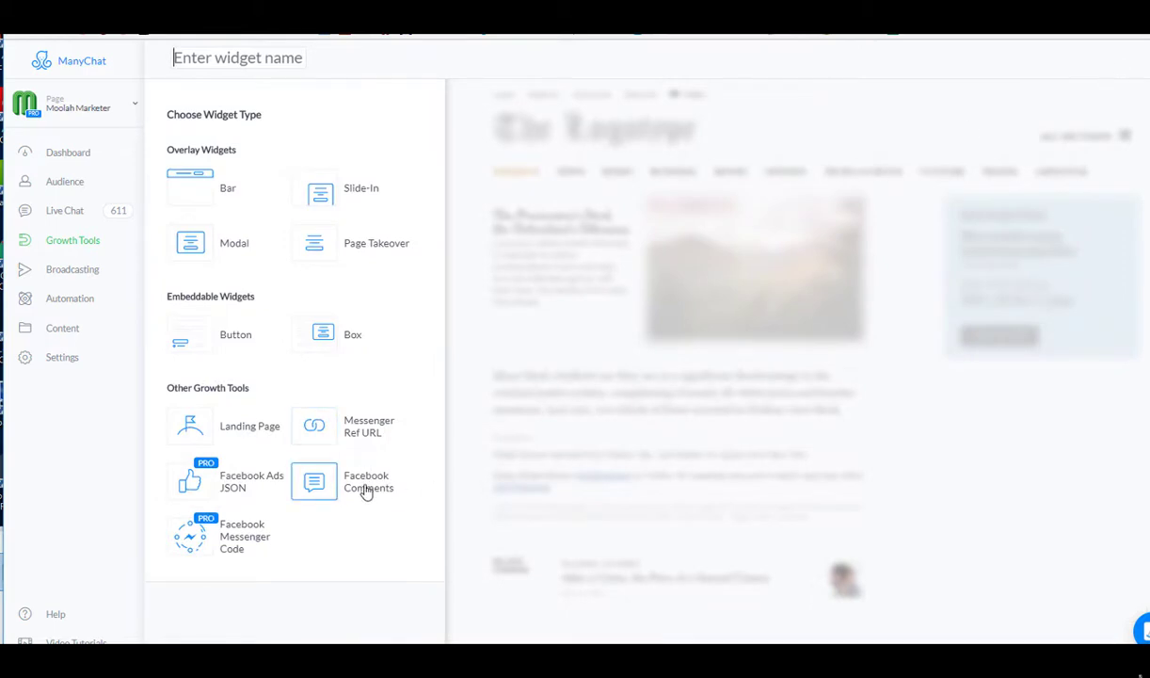
{"action": "left_click", "coordinate": [366, 489]}
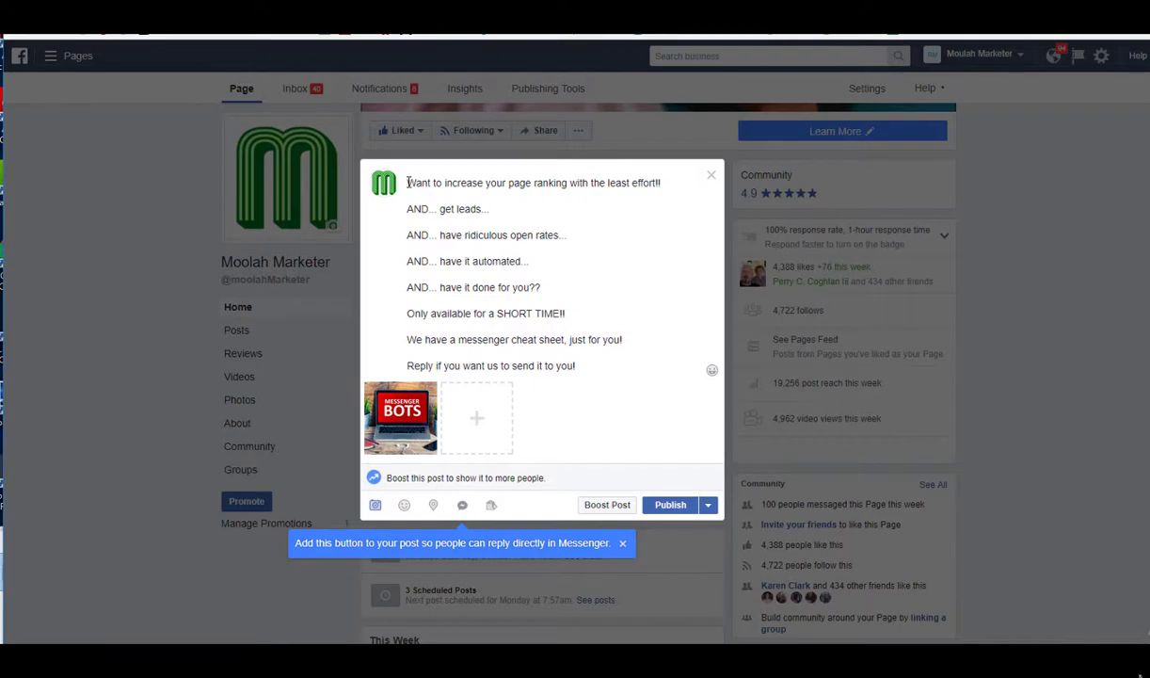
- Schedule the messenger cheat sheet post to publish on October 31, 2017 at 3:40 PM
{"action": "left_click_drag", "start_coordinate": [407, 182], "coordinate": [549, 300]}
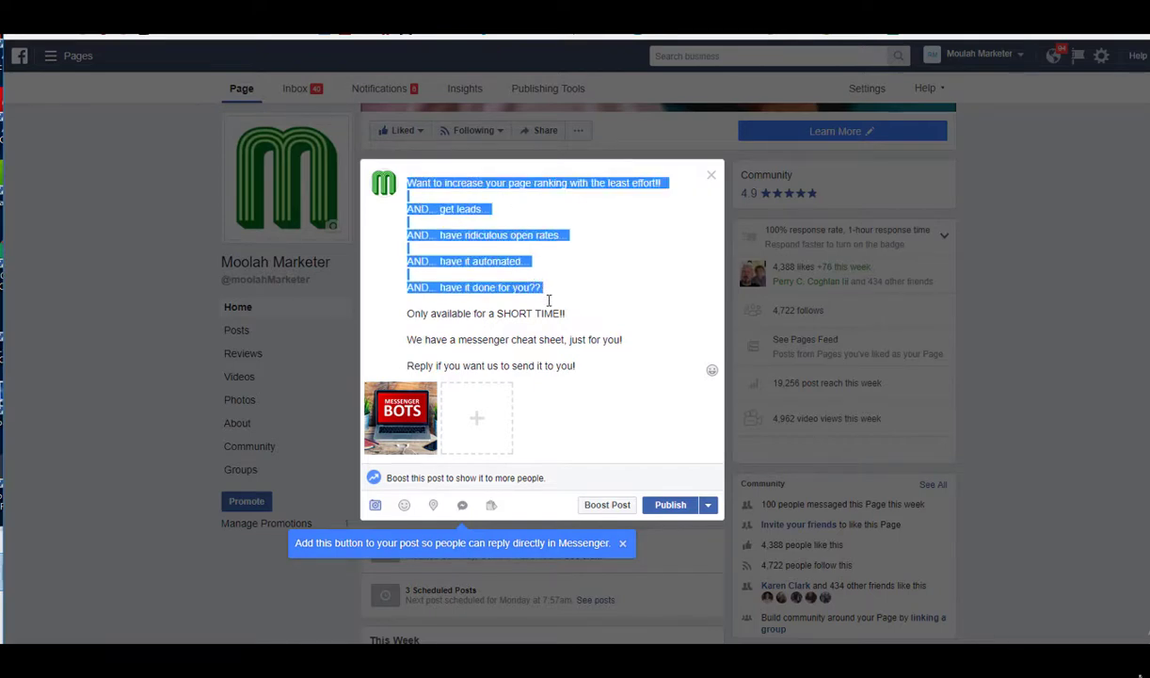
{"action": "left_click_drag", "start_coordinate": [549, 306], "coordinate": [618, 366]}
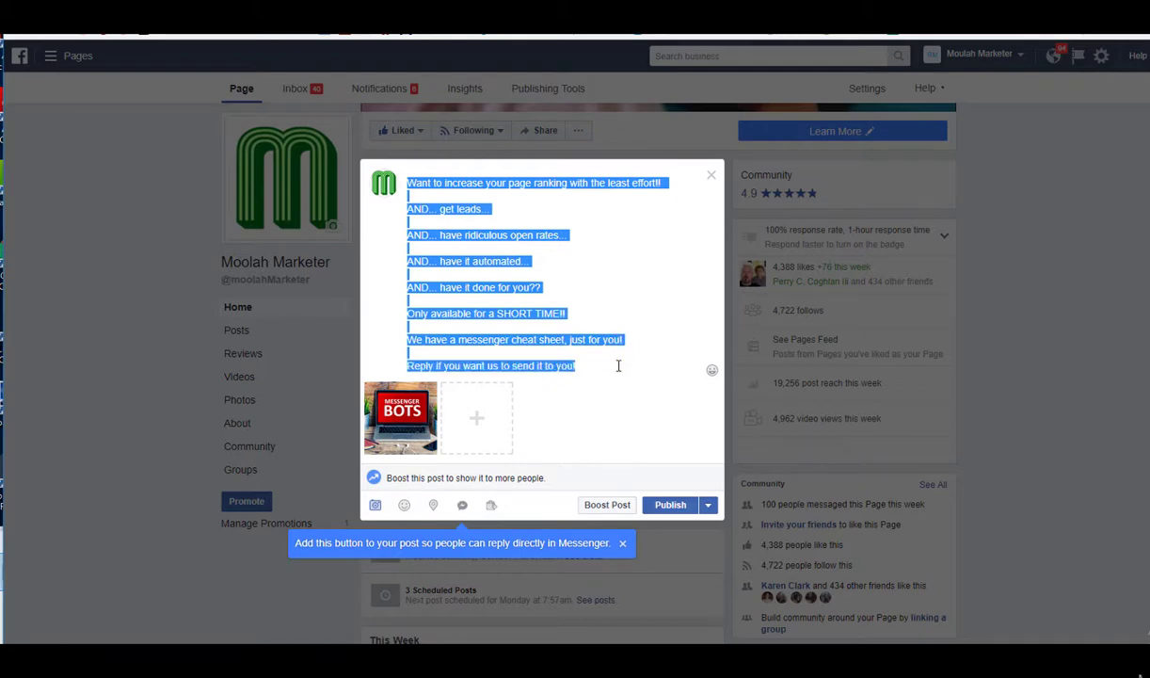
{"action": "left_click", "coordinate": [708, 504]}
{"action": "left_click", "coordinate": [693, 533]}
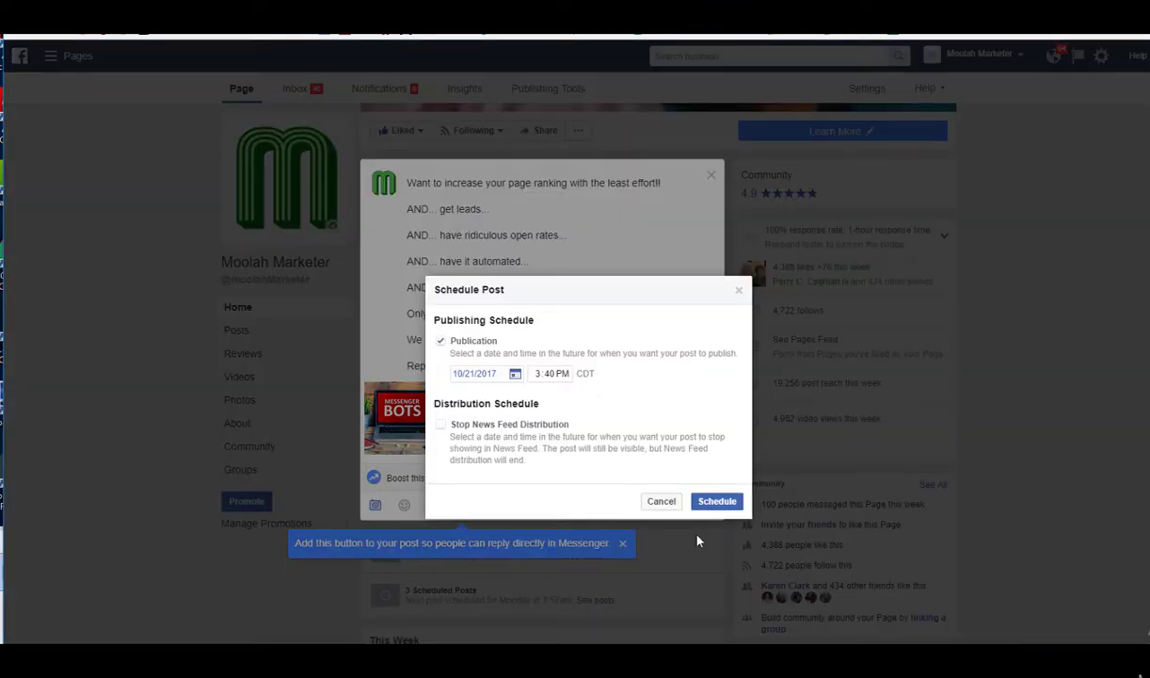
{"action": "left_click", "coordinate": [477, 373]}
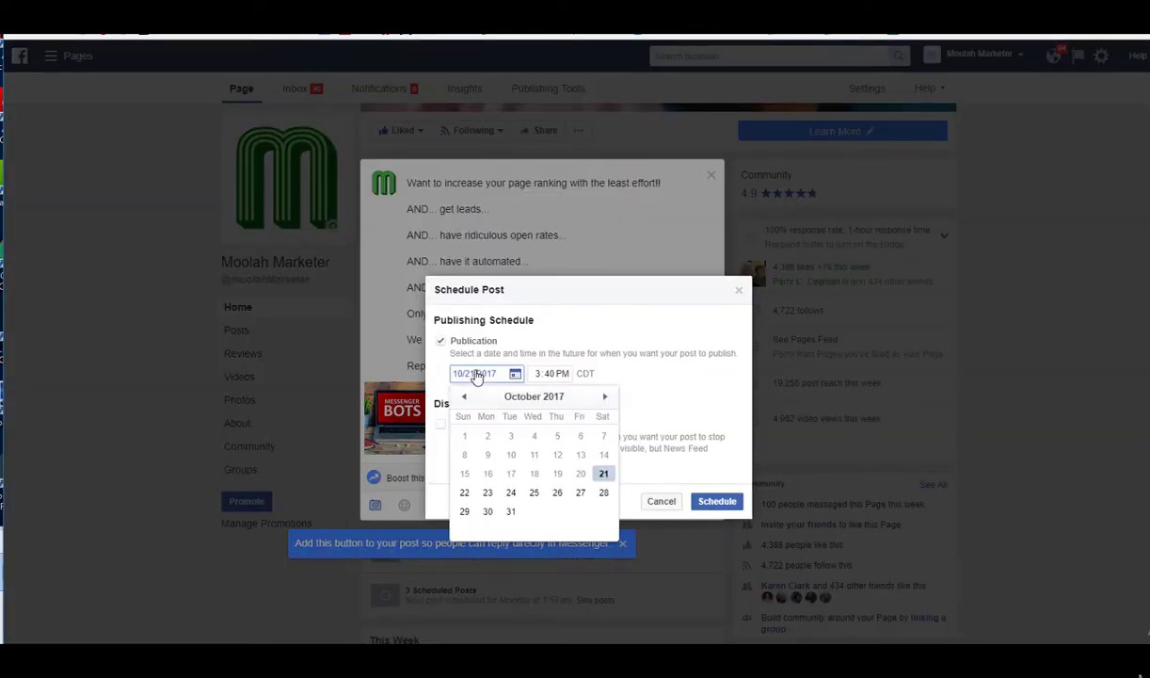
{"action": "left_click", "coordinate": [511, 511]}
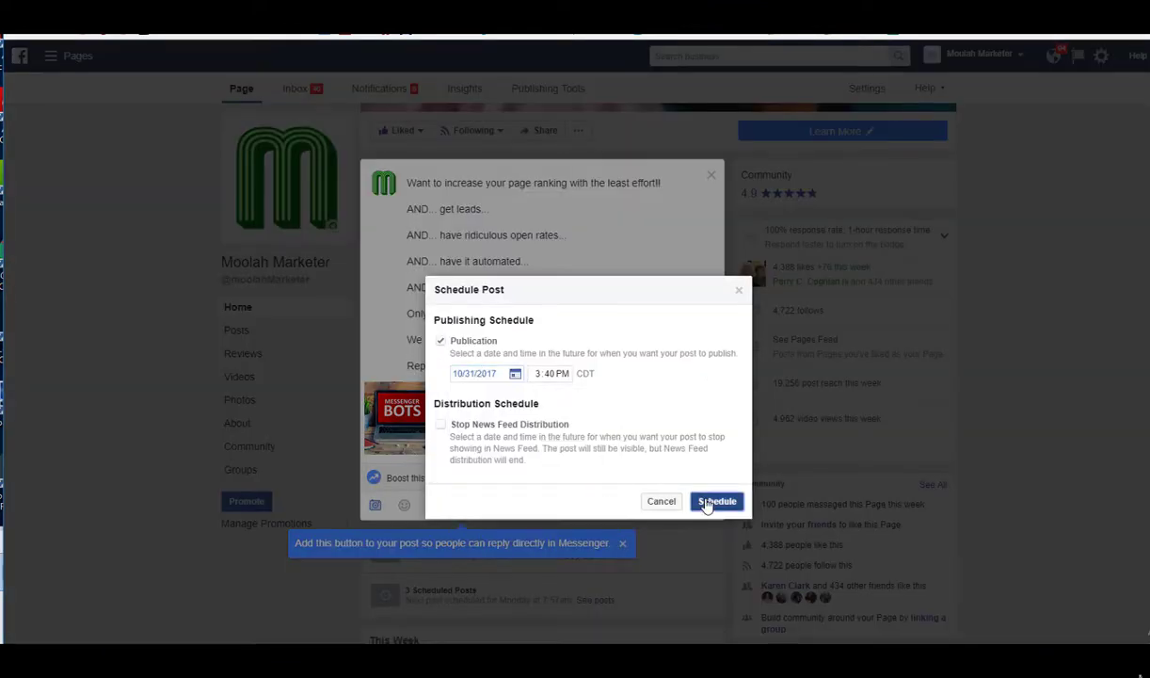
{"action": "left_click", "coordinate": [713, 502]}
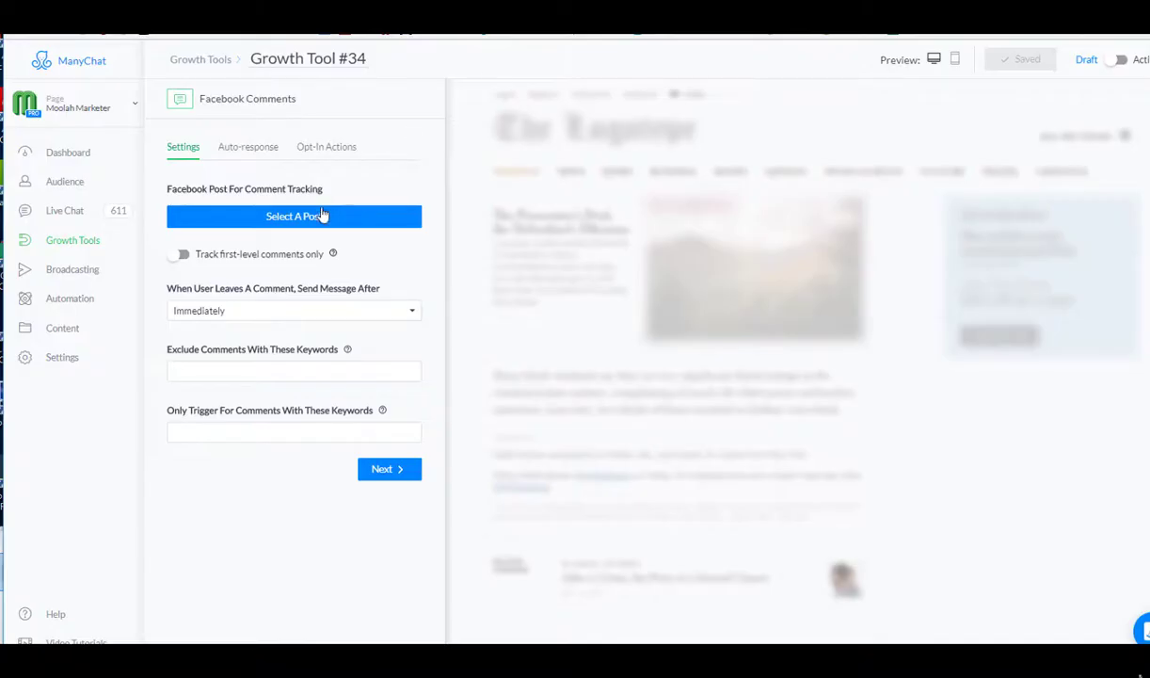
- Set the newest Messenger Bots post as the post Growth Tool #34 tracks
{"action": "left_click", "coordinate": [321, 215]}
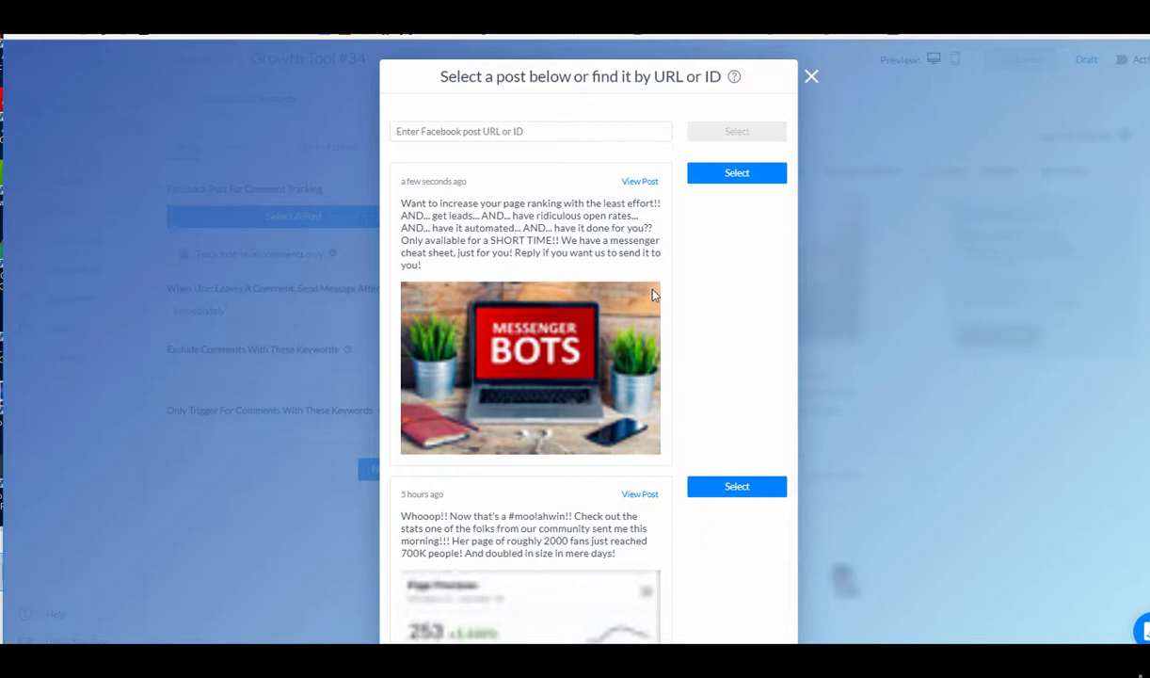
{"action": "left_click", "coordinate": [734, 175]}
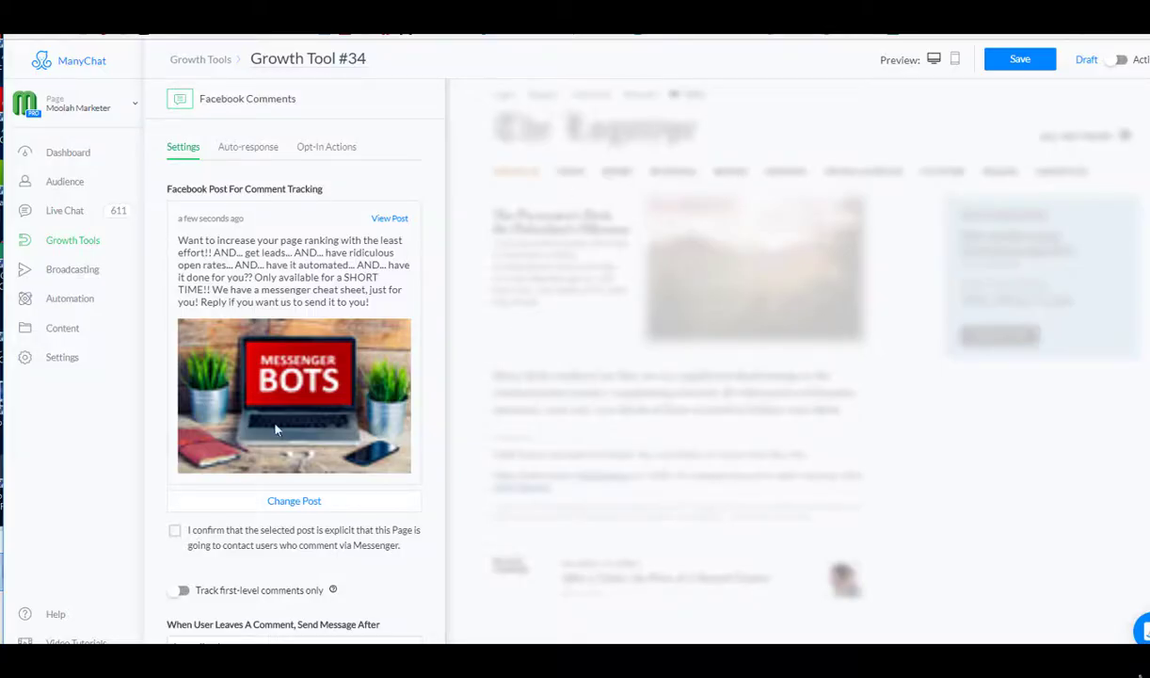
- Confirm commenters will be contacted via Messenger and delay the message by 30 seconds
{"action": "left_click", "coordinate": [175, 531]}
{"action": "scroll", "coordinate": [236, 550], "scroll_direction": "down", "scroll_amount": 2}
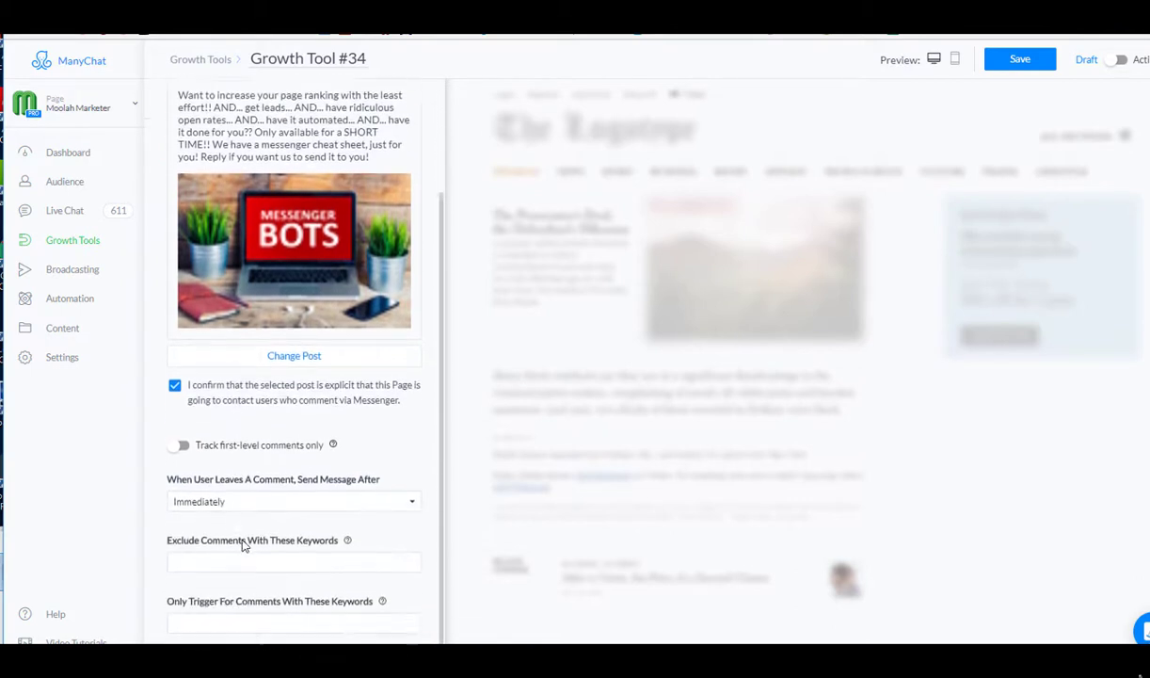
{"action": "left_click", "coordinate": [241, 478]}
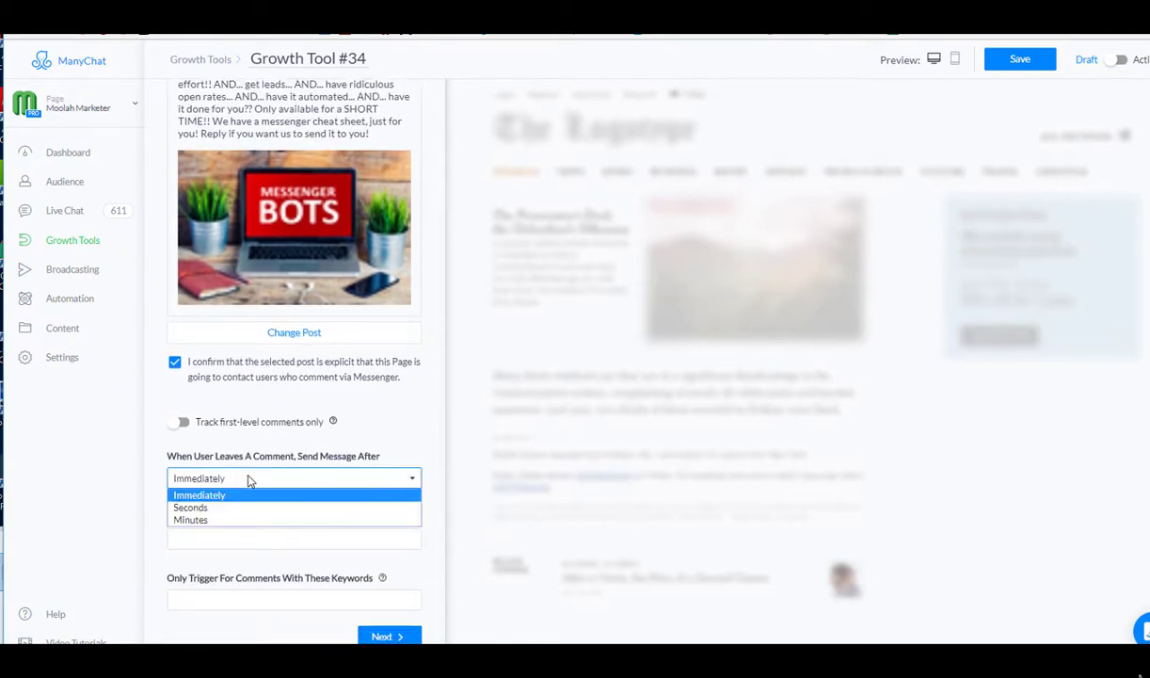
{"action": "left_click", "coordinate": [226, 508]}
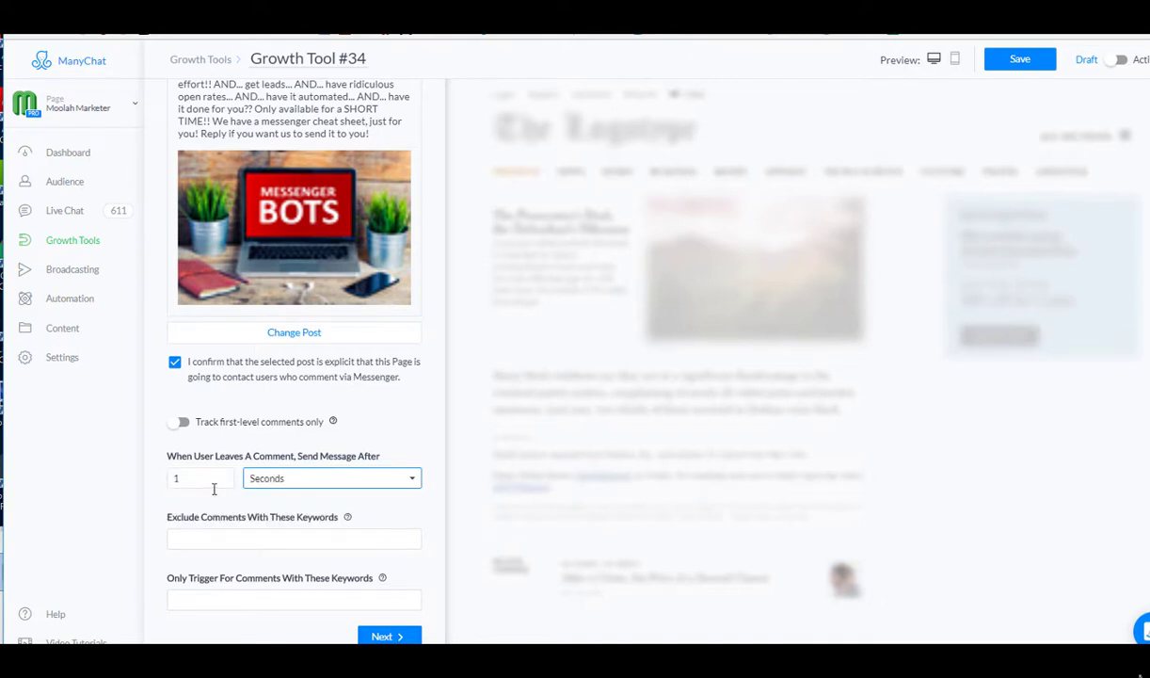
{"action": "left_click_drag", "start_coordinate": [208, 476], "coordinate": [160, 481]}
{"action": "type", "text": "30"}
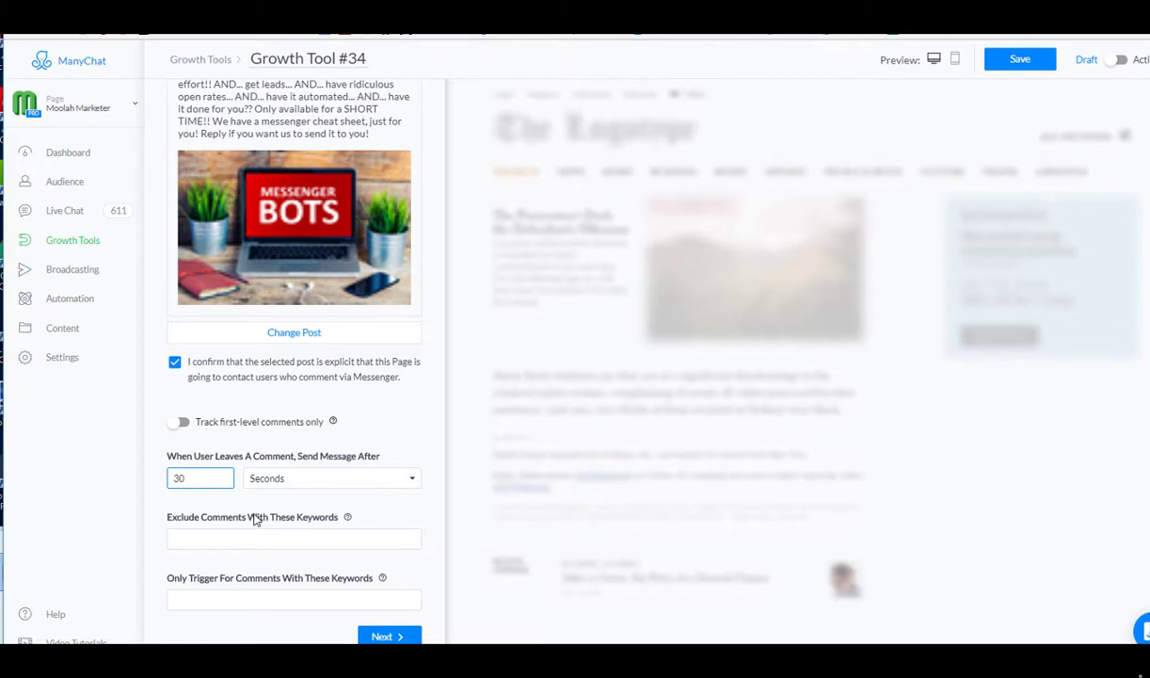
- Exclude comments containing the keywords 'no, no way, nope, stop'
{"action": "left_click", "coordinate": [270, 541]}
{"action": "type", "text": "no, no way, nope"}
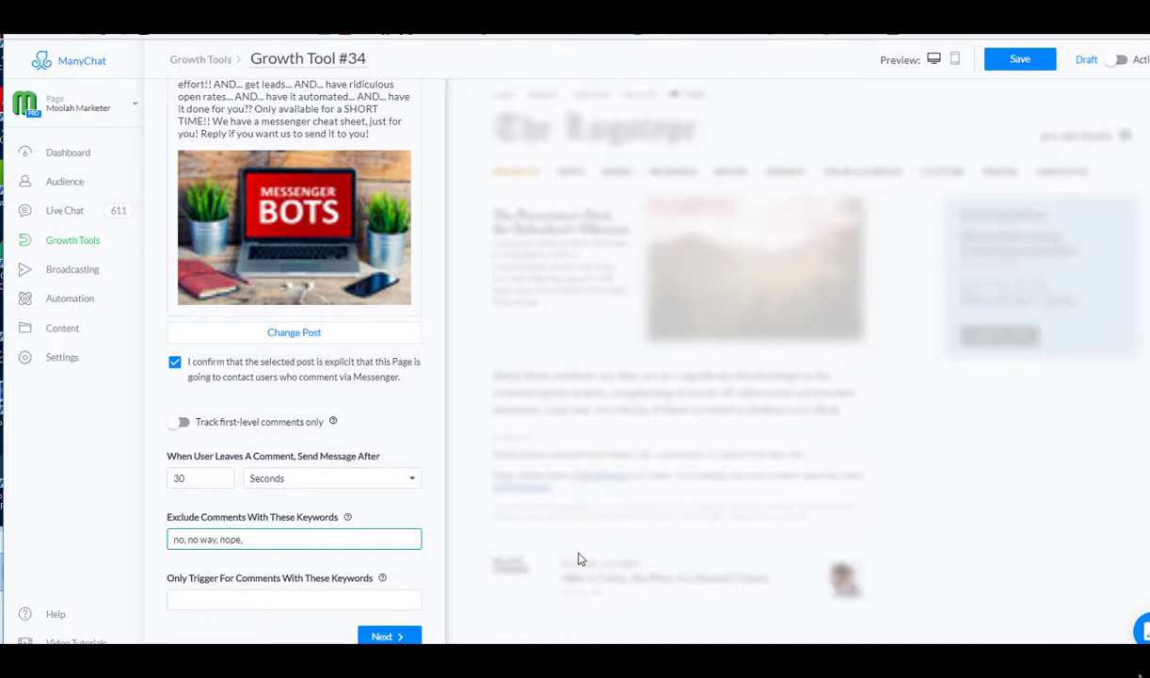
{"action": "type", "text": ", stop"}
{"action": "left_click", "coordinate": [211, 602]}
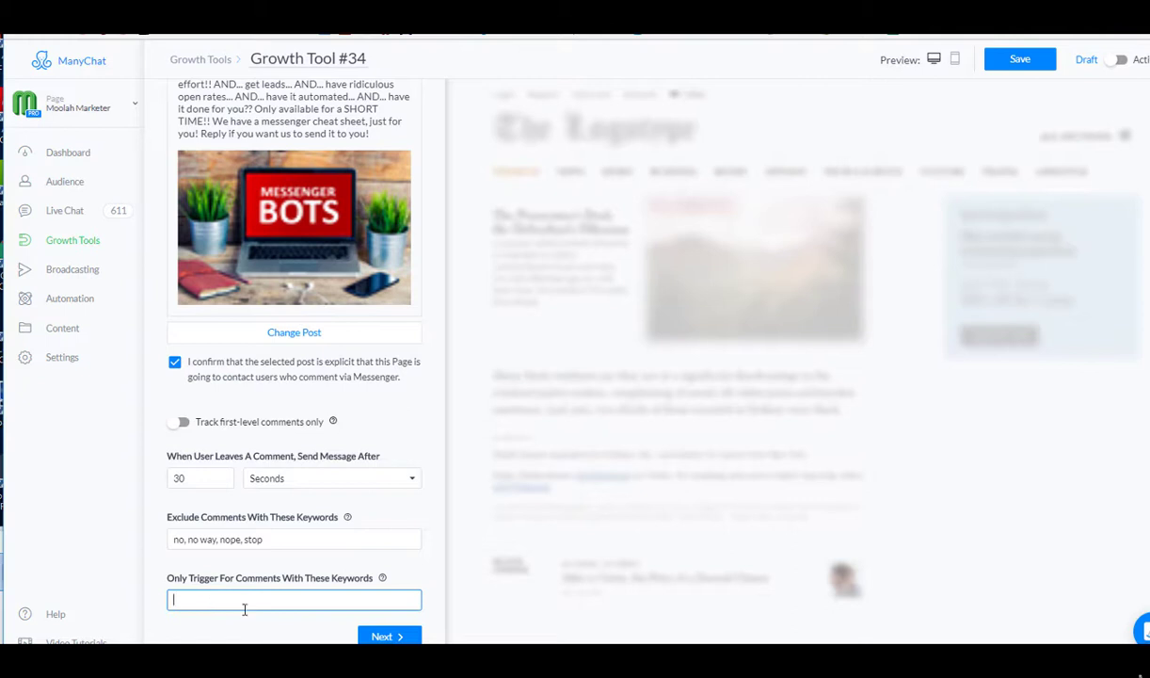
{"action": "scroll", "coordinate": [262, 617], "scroll_direction": "up", "scroll_amount": 3}
- Replace the commenter message with the 17-ways cheat sheet offer and an 'If yes, just reply with yes' line
{"action": "left_click", "coordinate": [243, 154]}
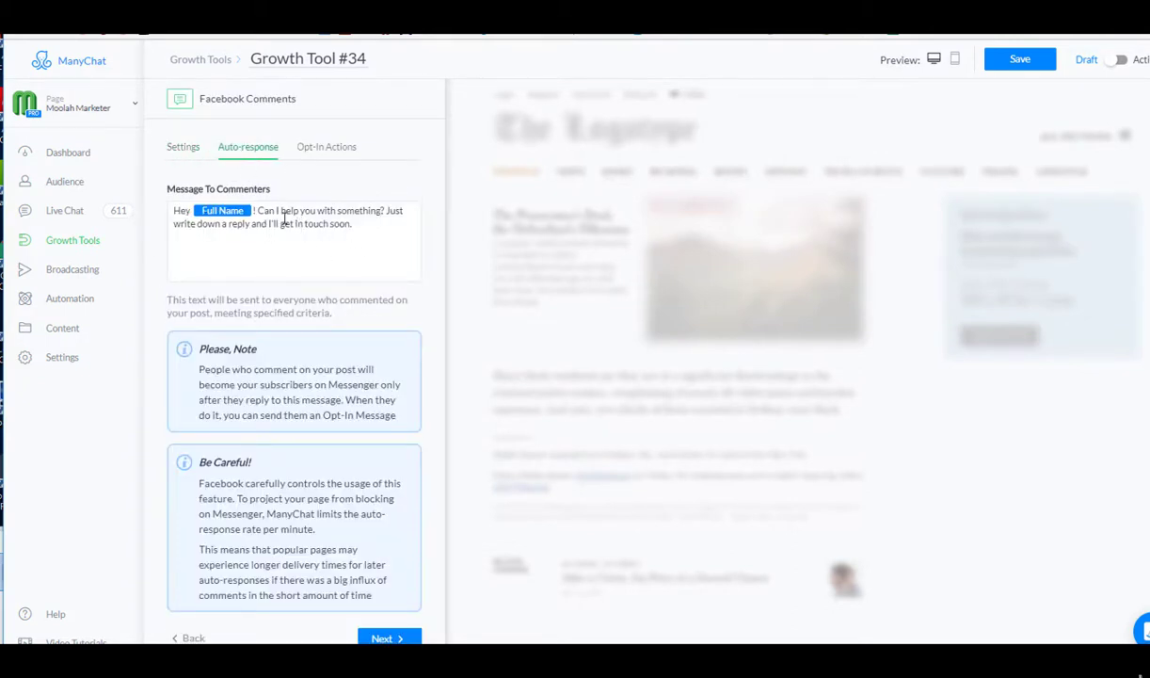
{"action": "left_click_drag", "start_coordinate": [250, 212], "coordinate": [407, 227]}
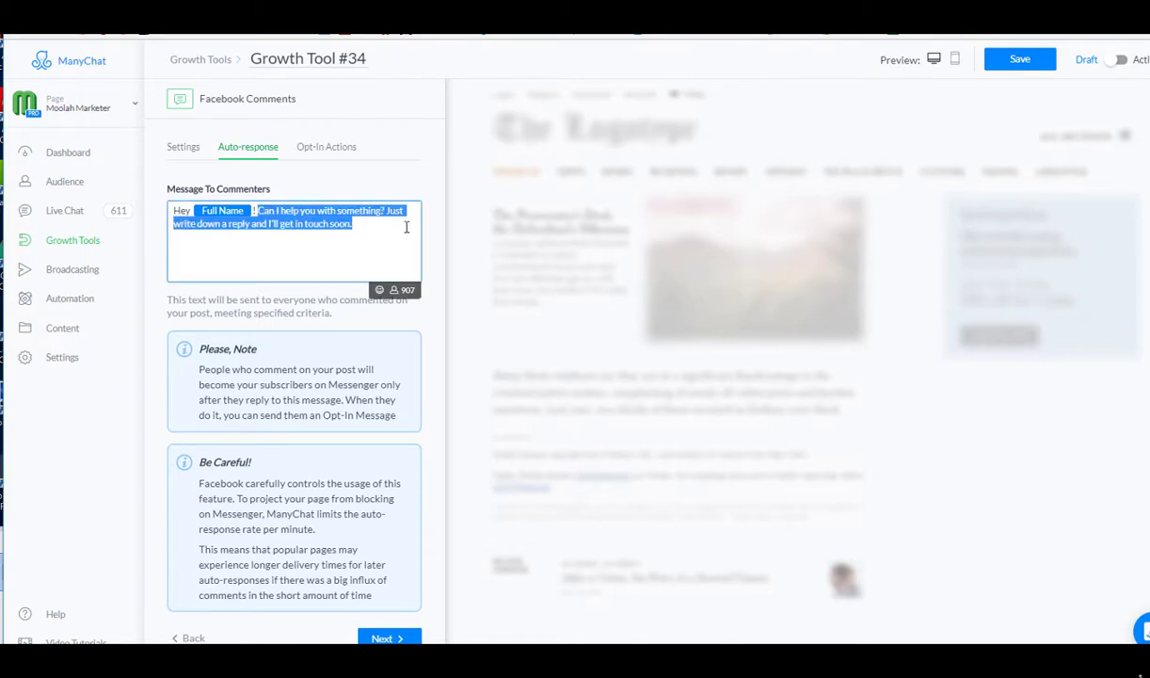
{"action": "type", "text": "! Did you want"}
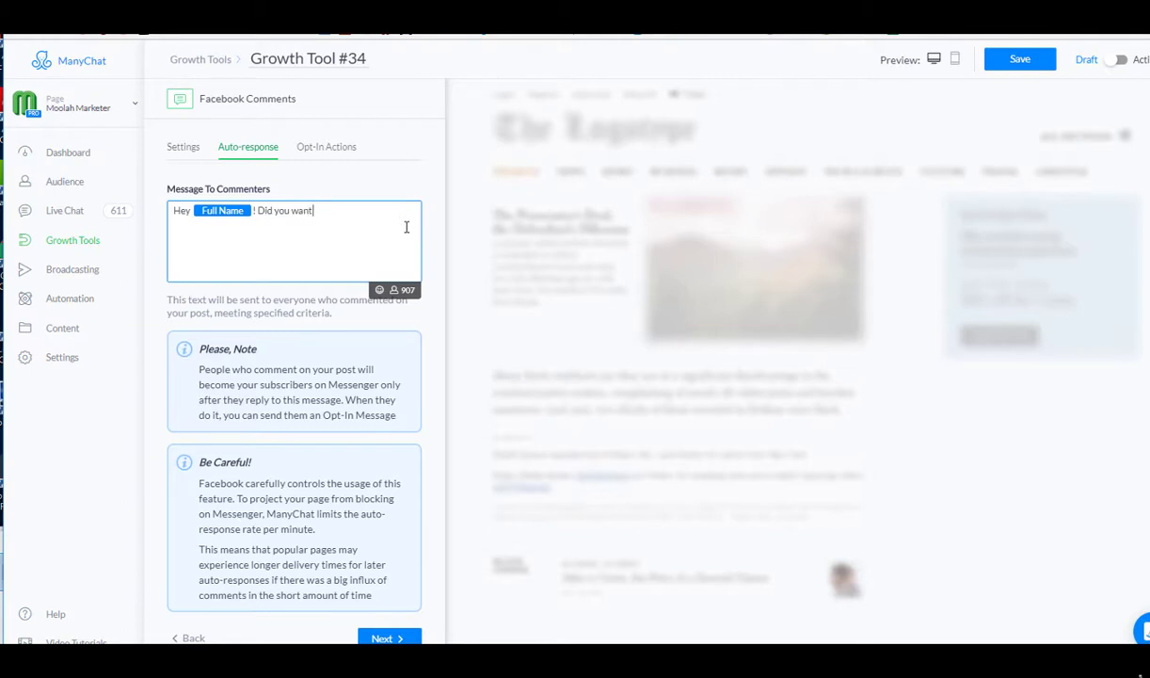
{"action": "type", "text": " our cheat sheet with 17 ways to E"}
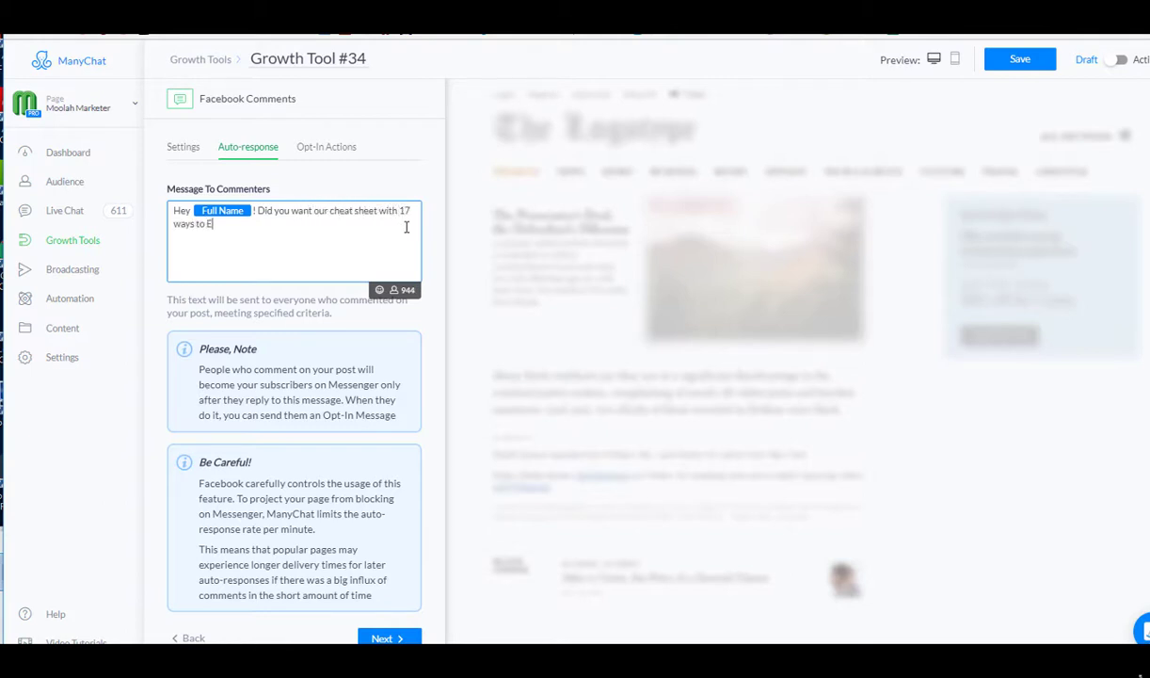
{"action": "type", "text": "XPLODE your audience using Messenger??"}
{"action": "key", "text": "Return"}
{"action": "key", "text": "Return"}
{"action": "type", "text": "If yes, just reply with yes and we will send it your"}
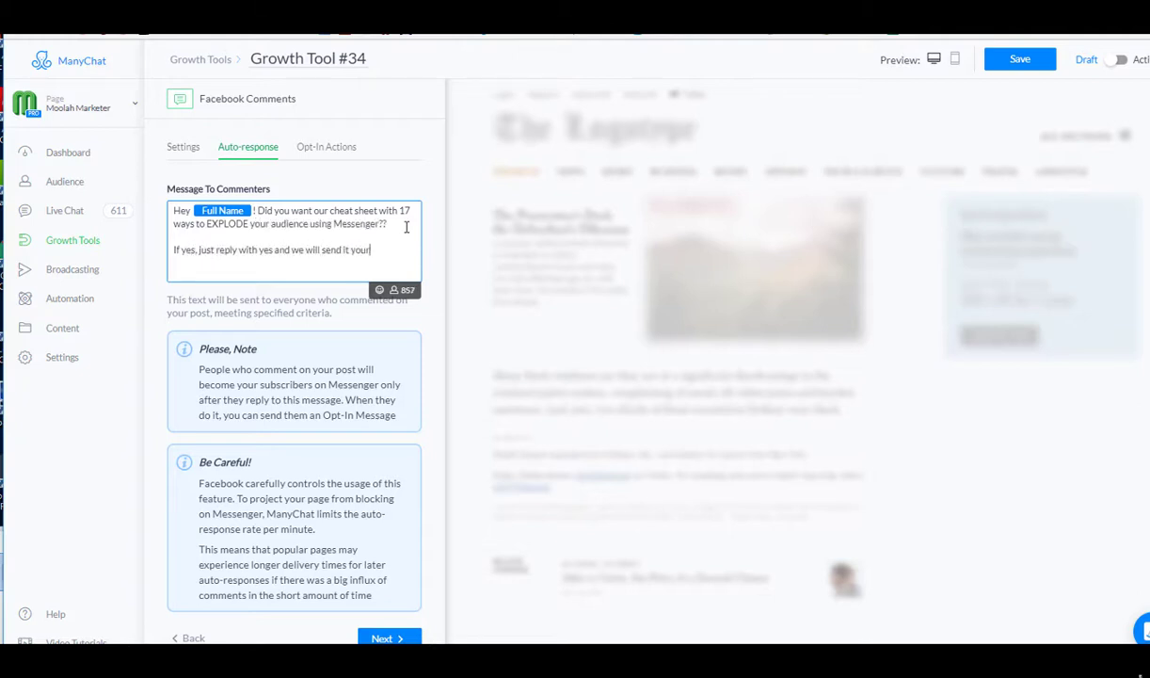
{"action": "type", "text": " way."}
- Send the Growth Tool #34 Opt-In Message flow to everyone who replies
{"action": "left_click", "coordinate": [326, 155]}
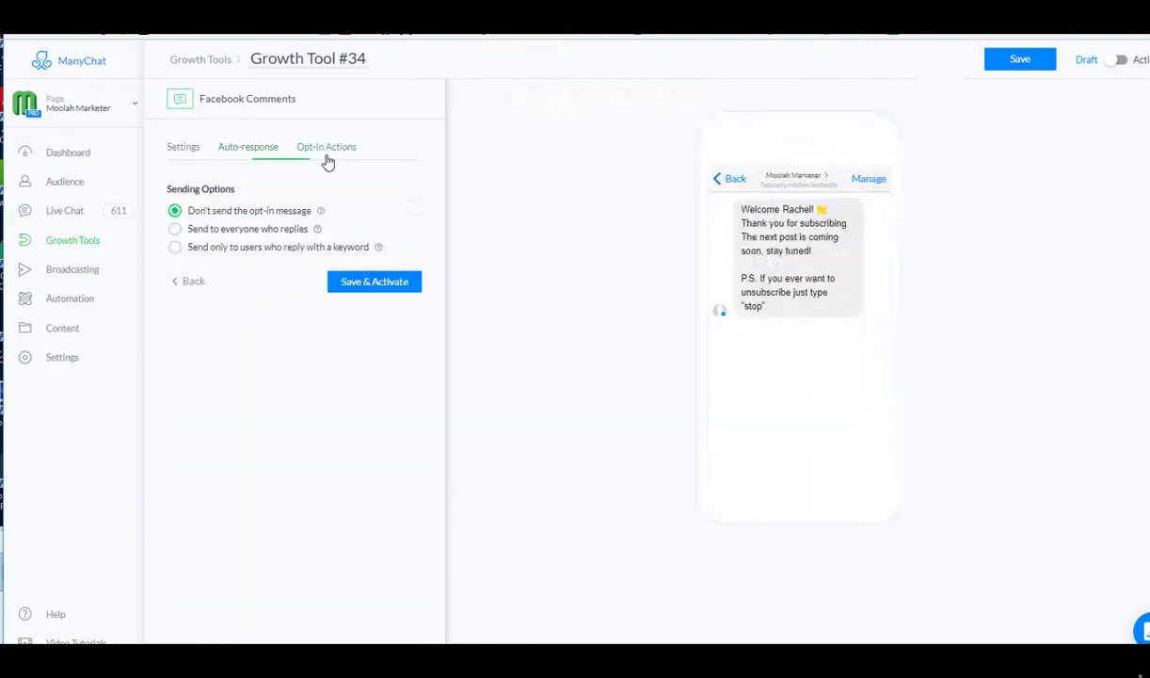
{"action": "left_click", "coordinate": [175, 230]}
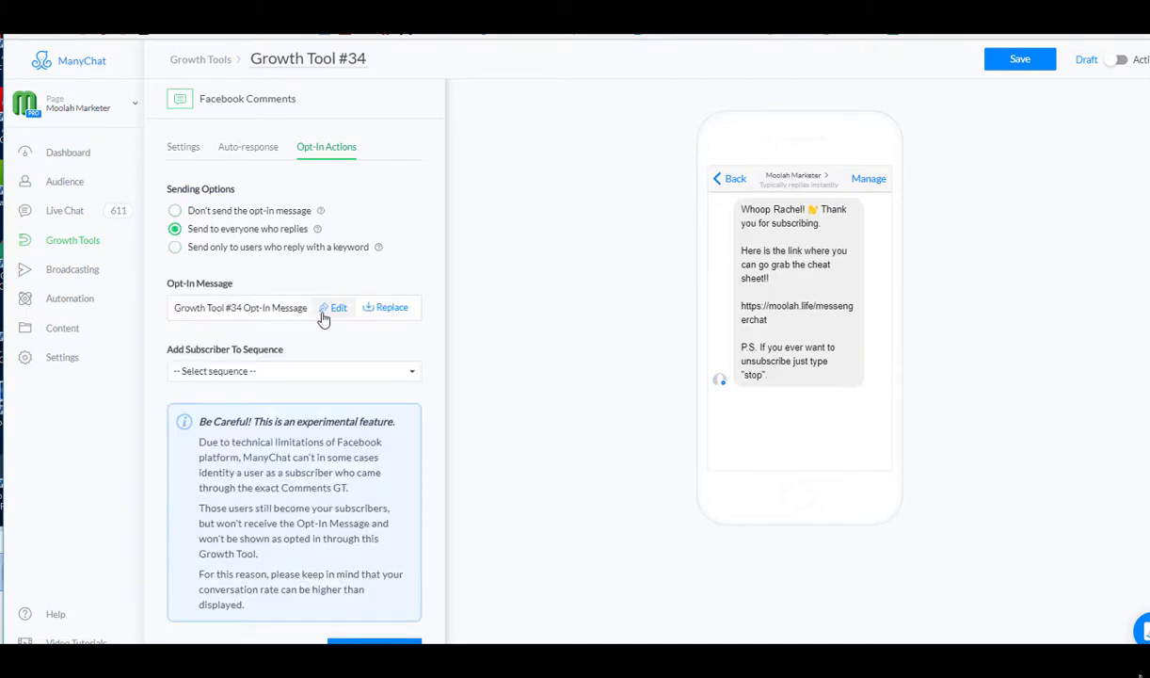
{"action": "left_click", "coordinate": [397, 316]}
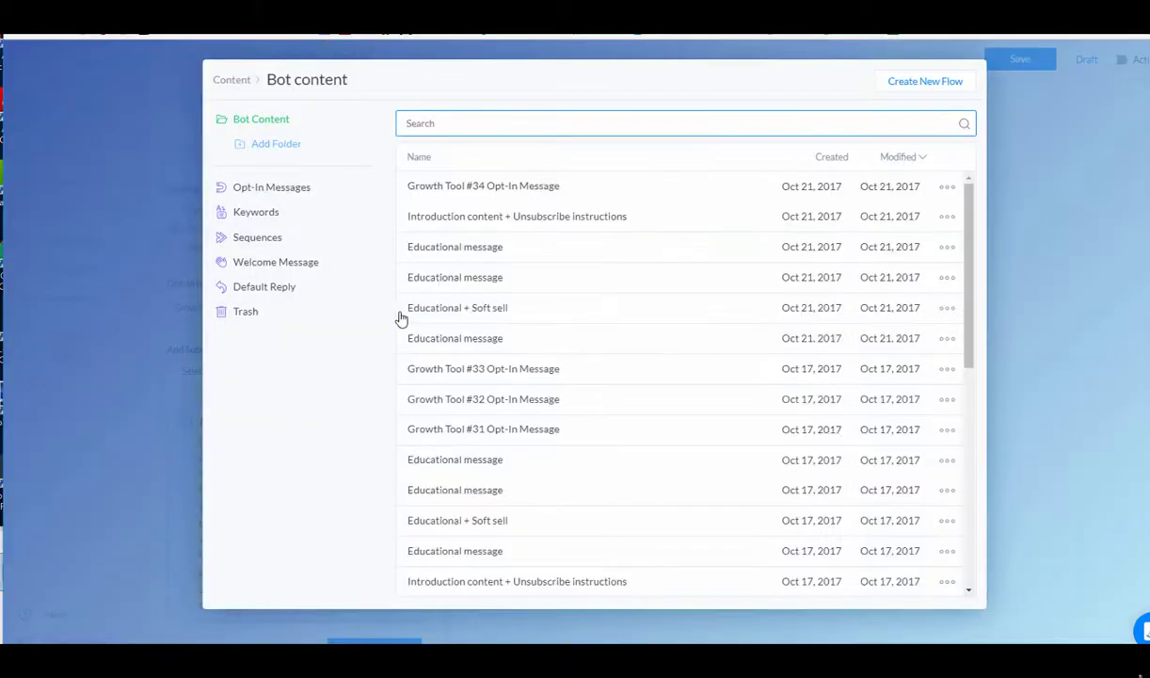
{"action": "left_click", "coordinate": [518, 197]}
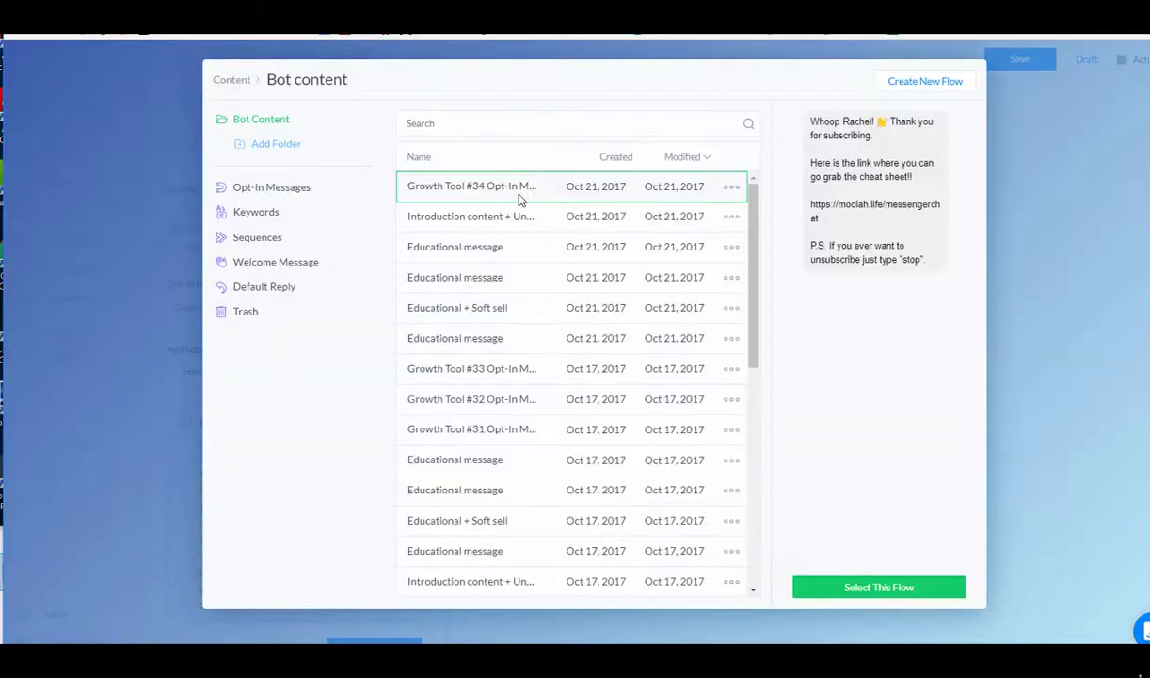
{"action": "left_click", "coordinate": [895, 588]}
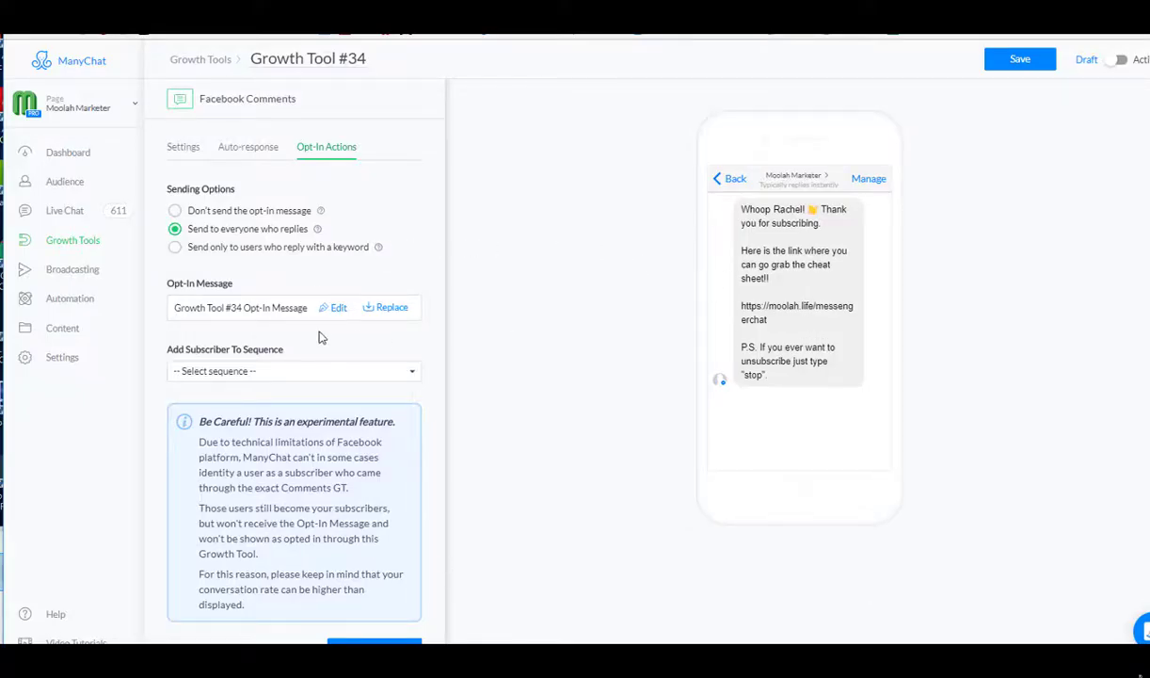
{"action": "left_click", "coordinate": [386, 308]}
- Add repliers to the ManyCHat Promotion Series sequence
{"action": "left_click", "coordinate": [311, 377]}
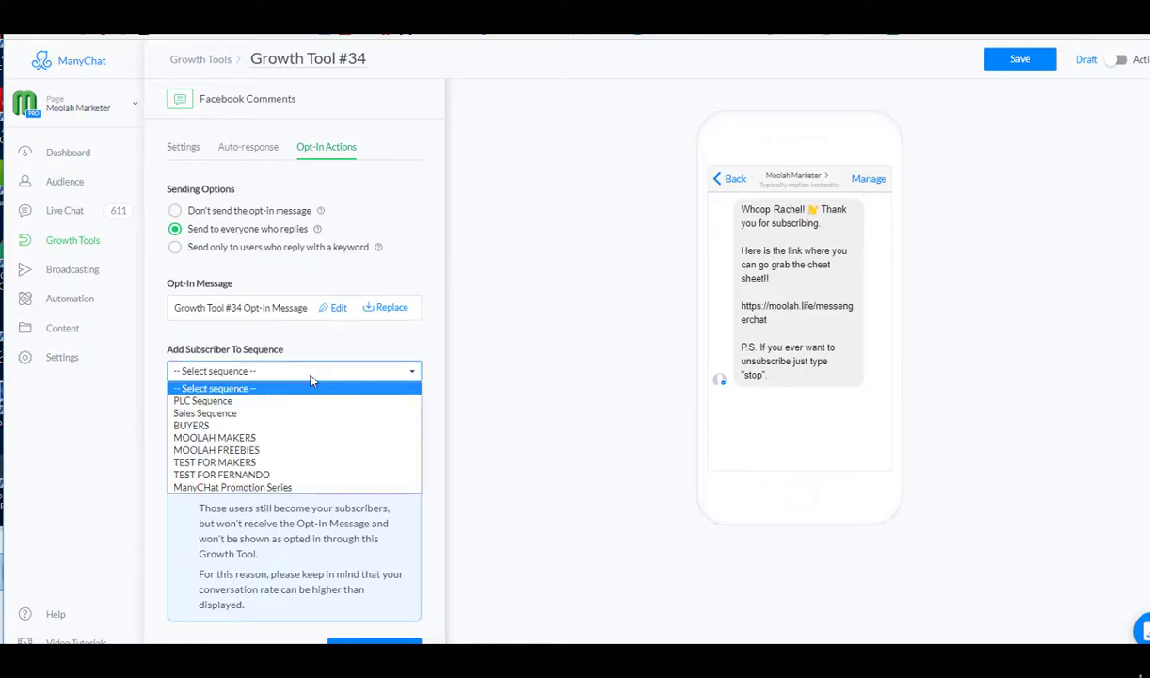
{"action": "left_click", "coordinate": [236, 487]}
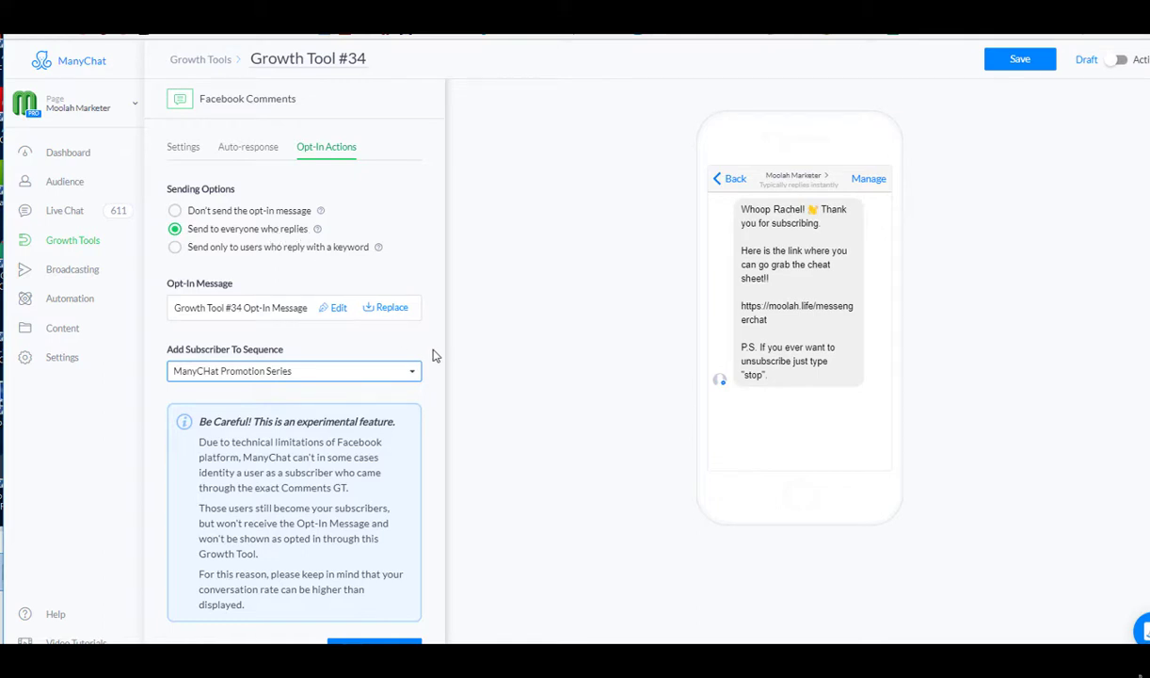
{"action": "scroll", "coordinate": [439, 356], "scroll_direction": "down", "scroll_amount": 1}
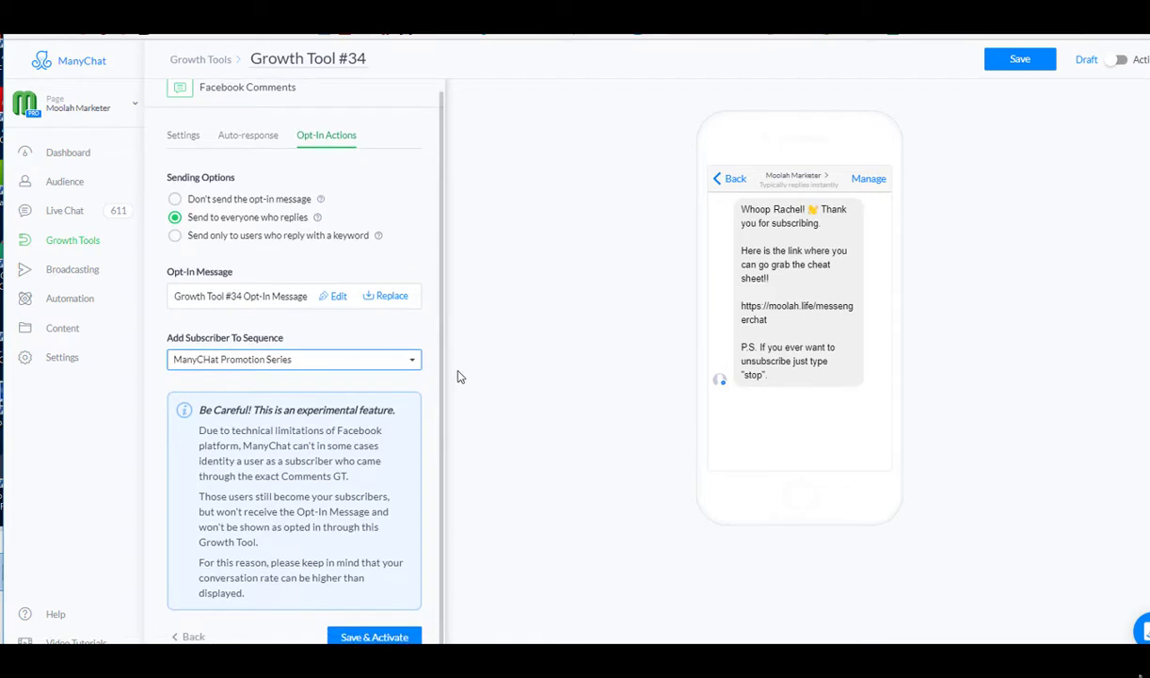
- Tick the Messenger-contact confirmation, save, switch Growth Tool #34 to Active, and go to Broadcasts
{"action": "left_click", "coordinate": [1122, 62]}
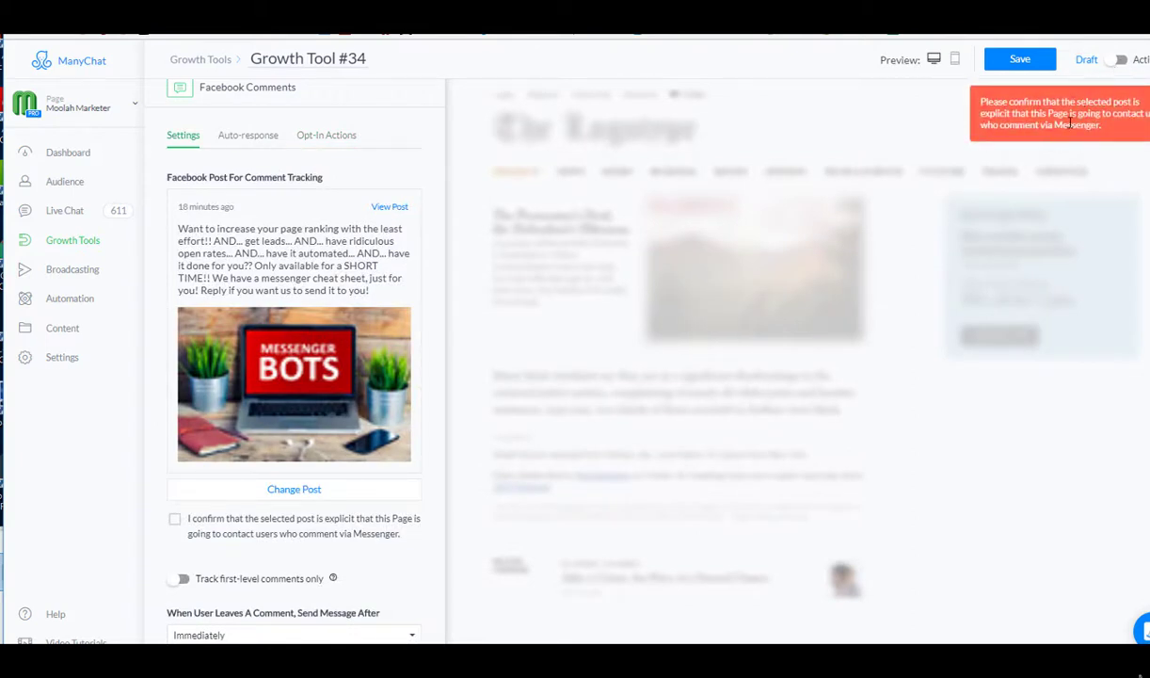
{"action": "left_click", "coordinate": [174, 521]}
{"action": "left_click", "coordinate": [1130, 70]}
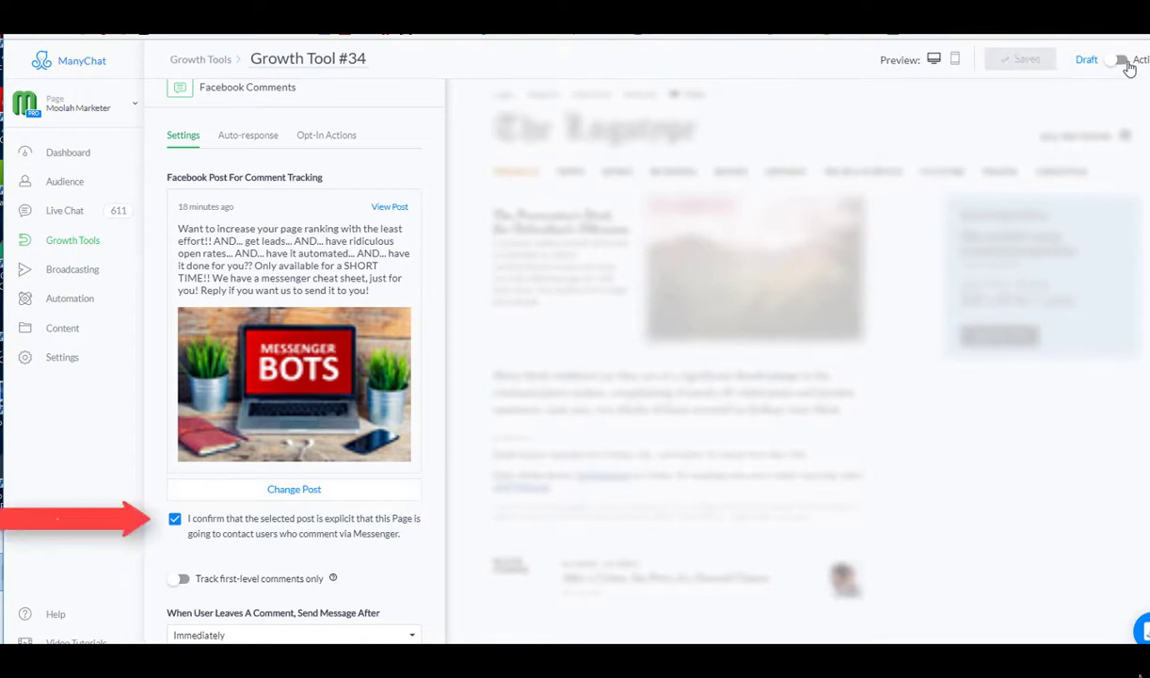
{"action": "left_click", "coordinate": [1122, 60]}
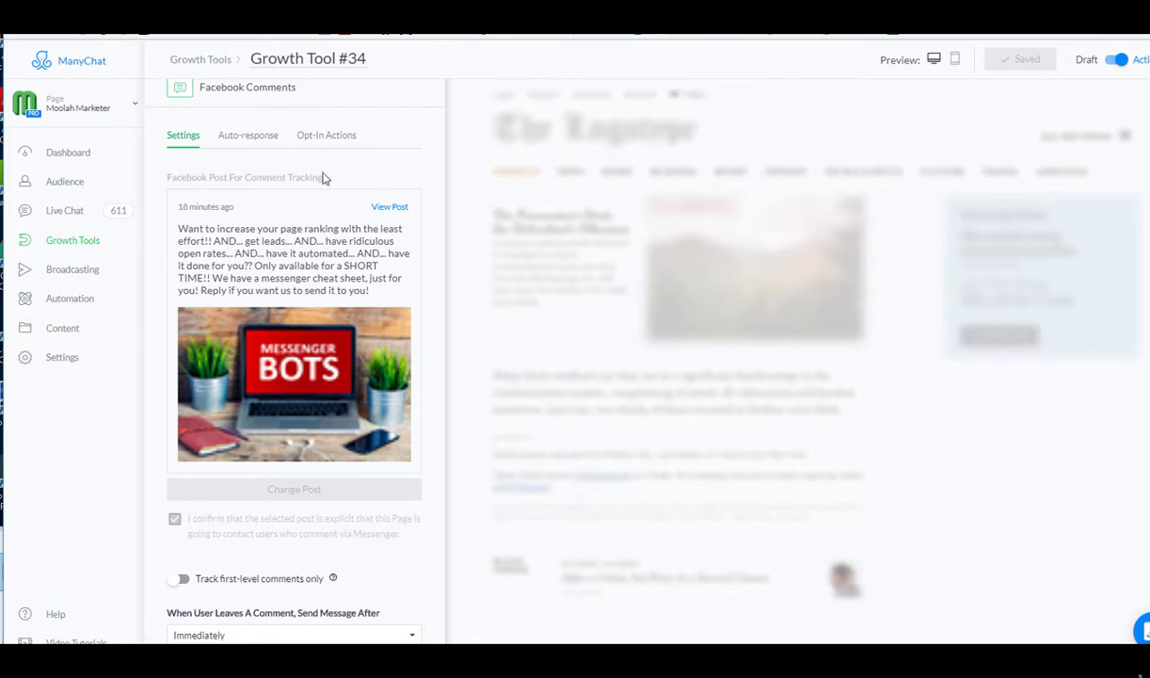
{"action": "left_click", "coordinate": [89, 271]}
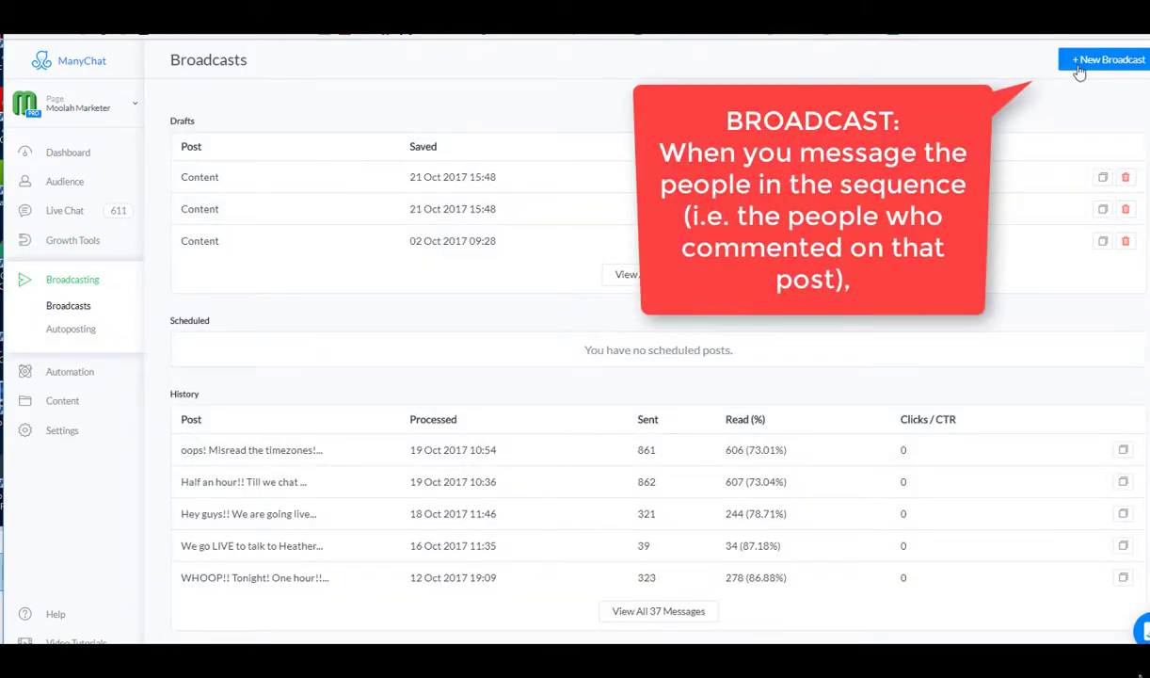
- Start a new broadcast with the message text 'HI THERE'
{"action": "left_click", "coordinate": [1080, 66]}
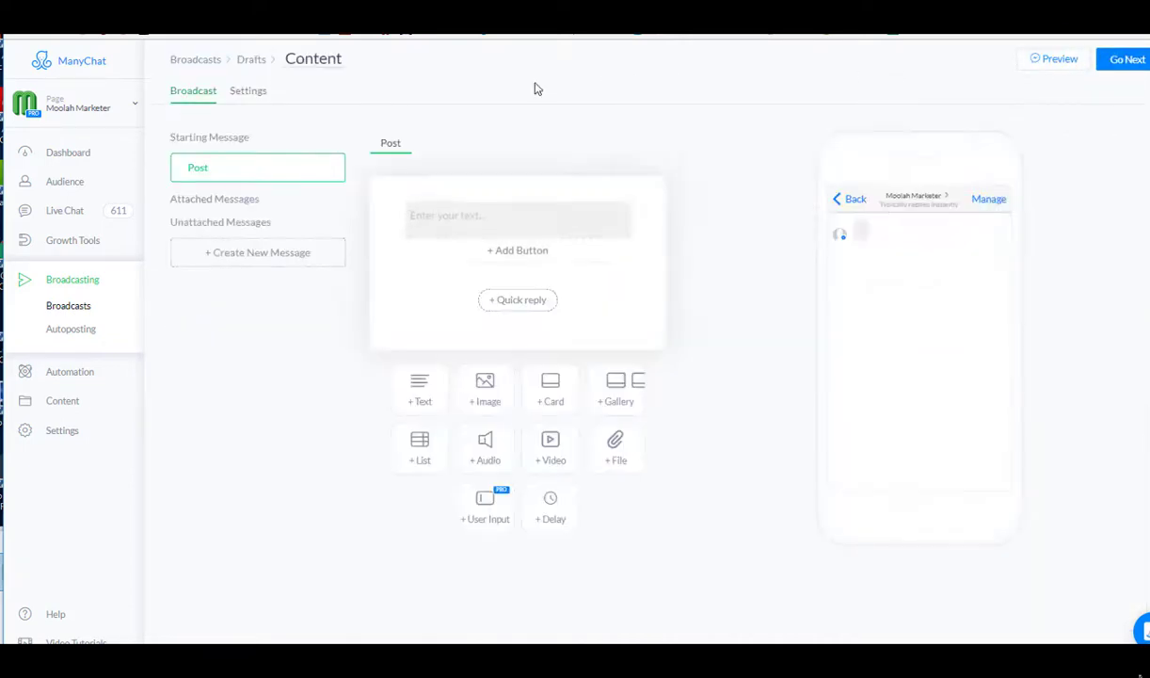
{"action": "left_click", "coordinate": [465, 216]}
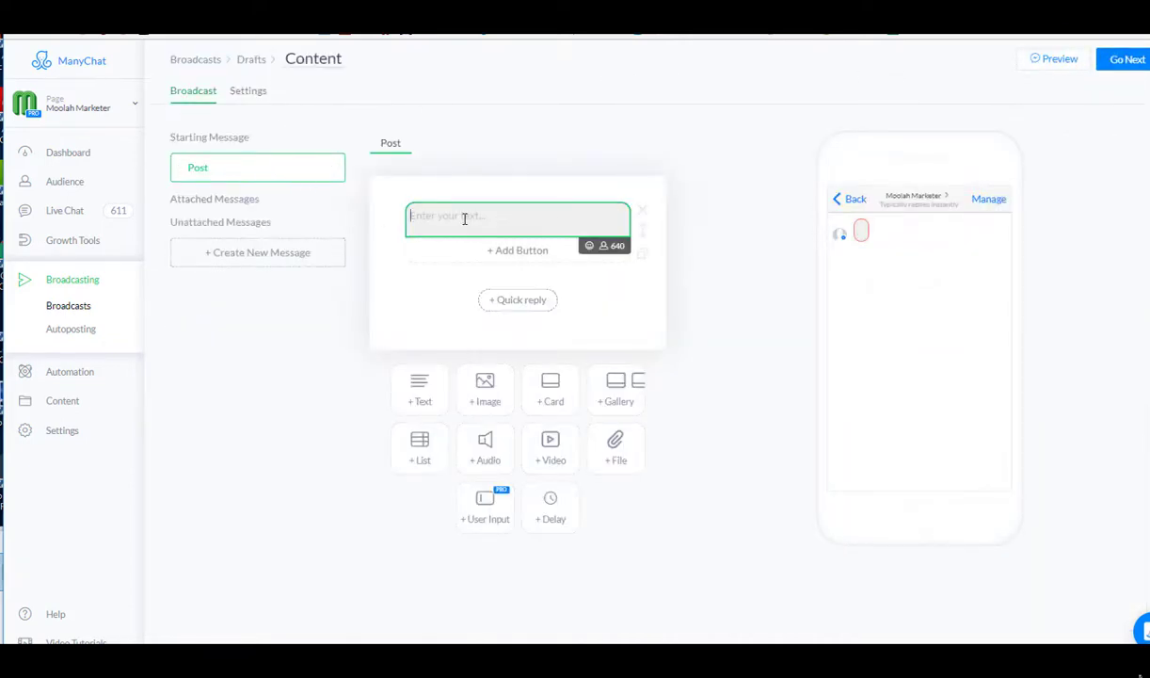
{"action": "type", "text": "HI THERE"}
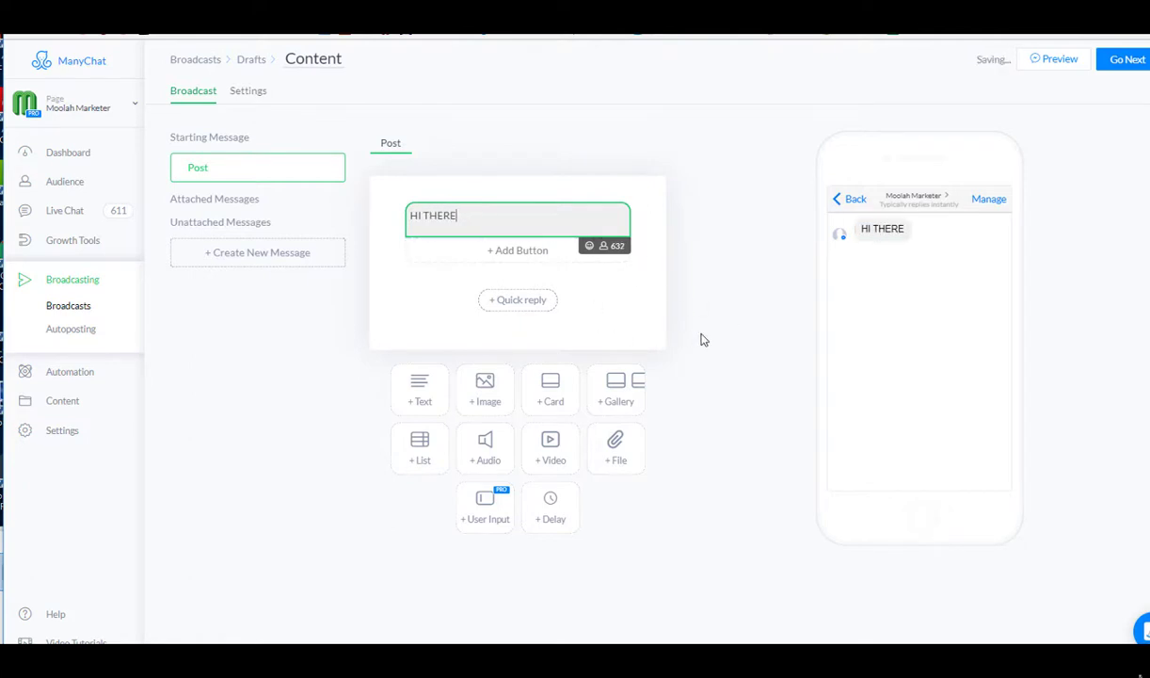
- Target the broadcast at subscribers of the ManyCHat Promotion Series sequence
{"action": "left_click", "coordinate": [259, 95]}
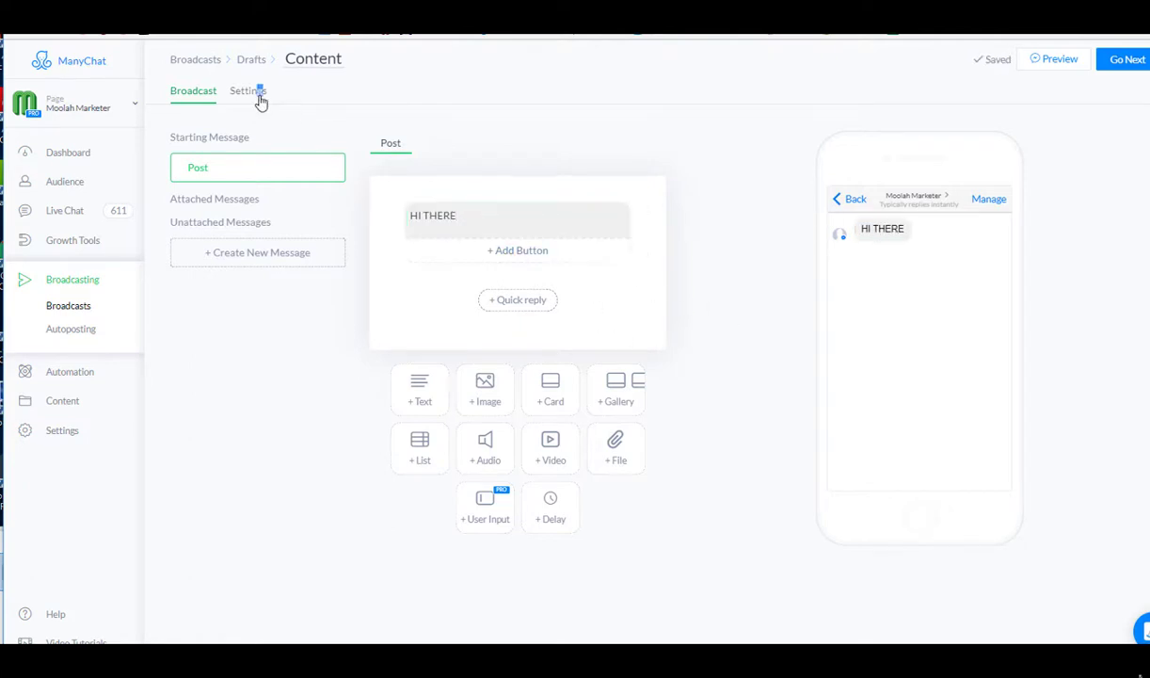
{"action": "left_click", "coordinate": [616, 325]}
{"action": "left_click", "coordinate": [535, 372]}
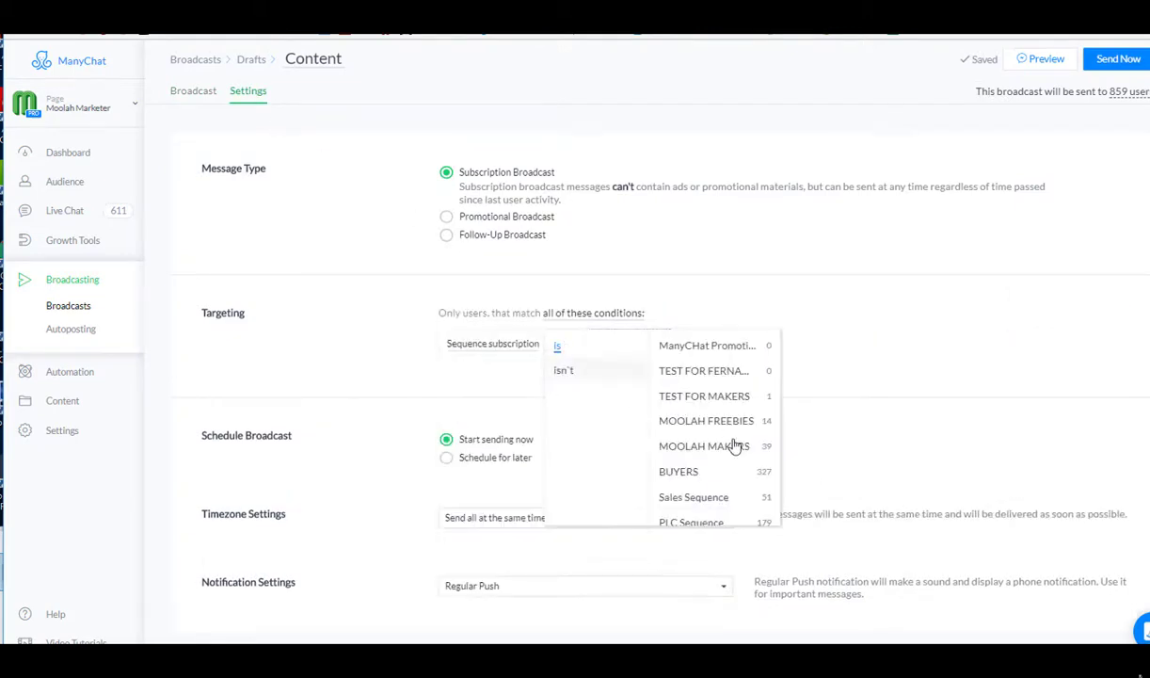
{"action": "left_click", "coordinate": [706, 346]}
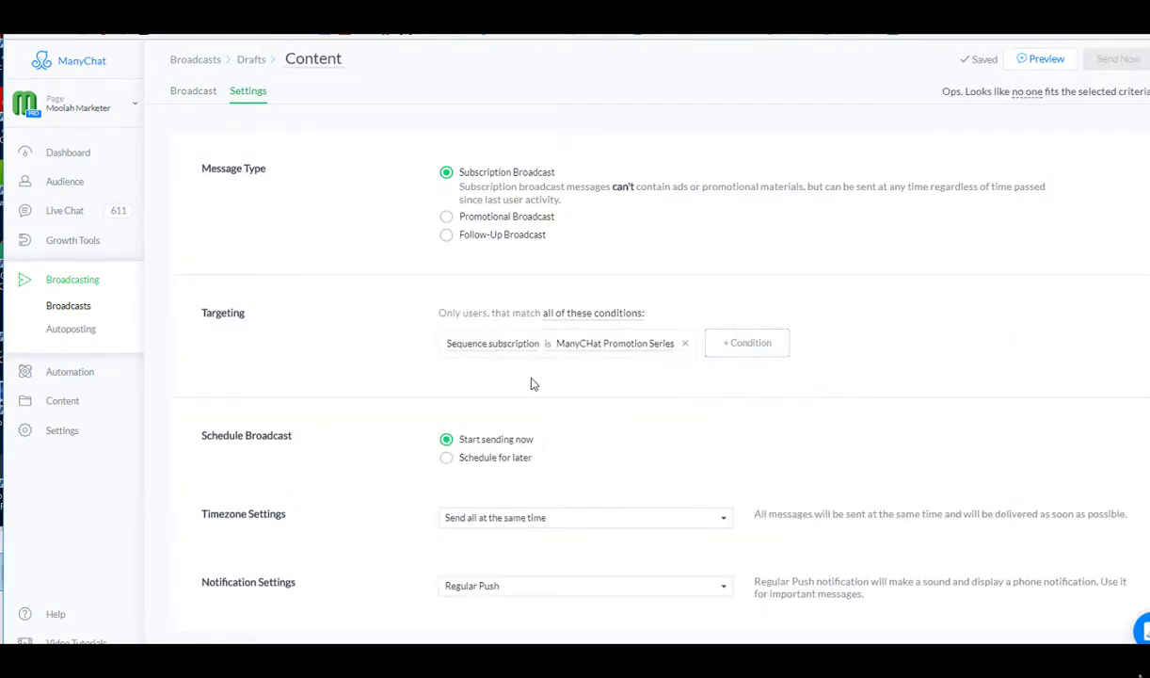